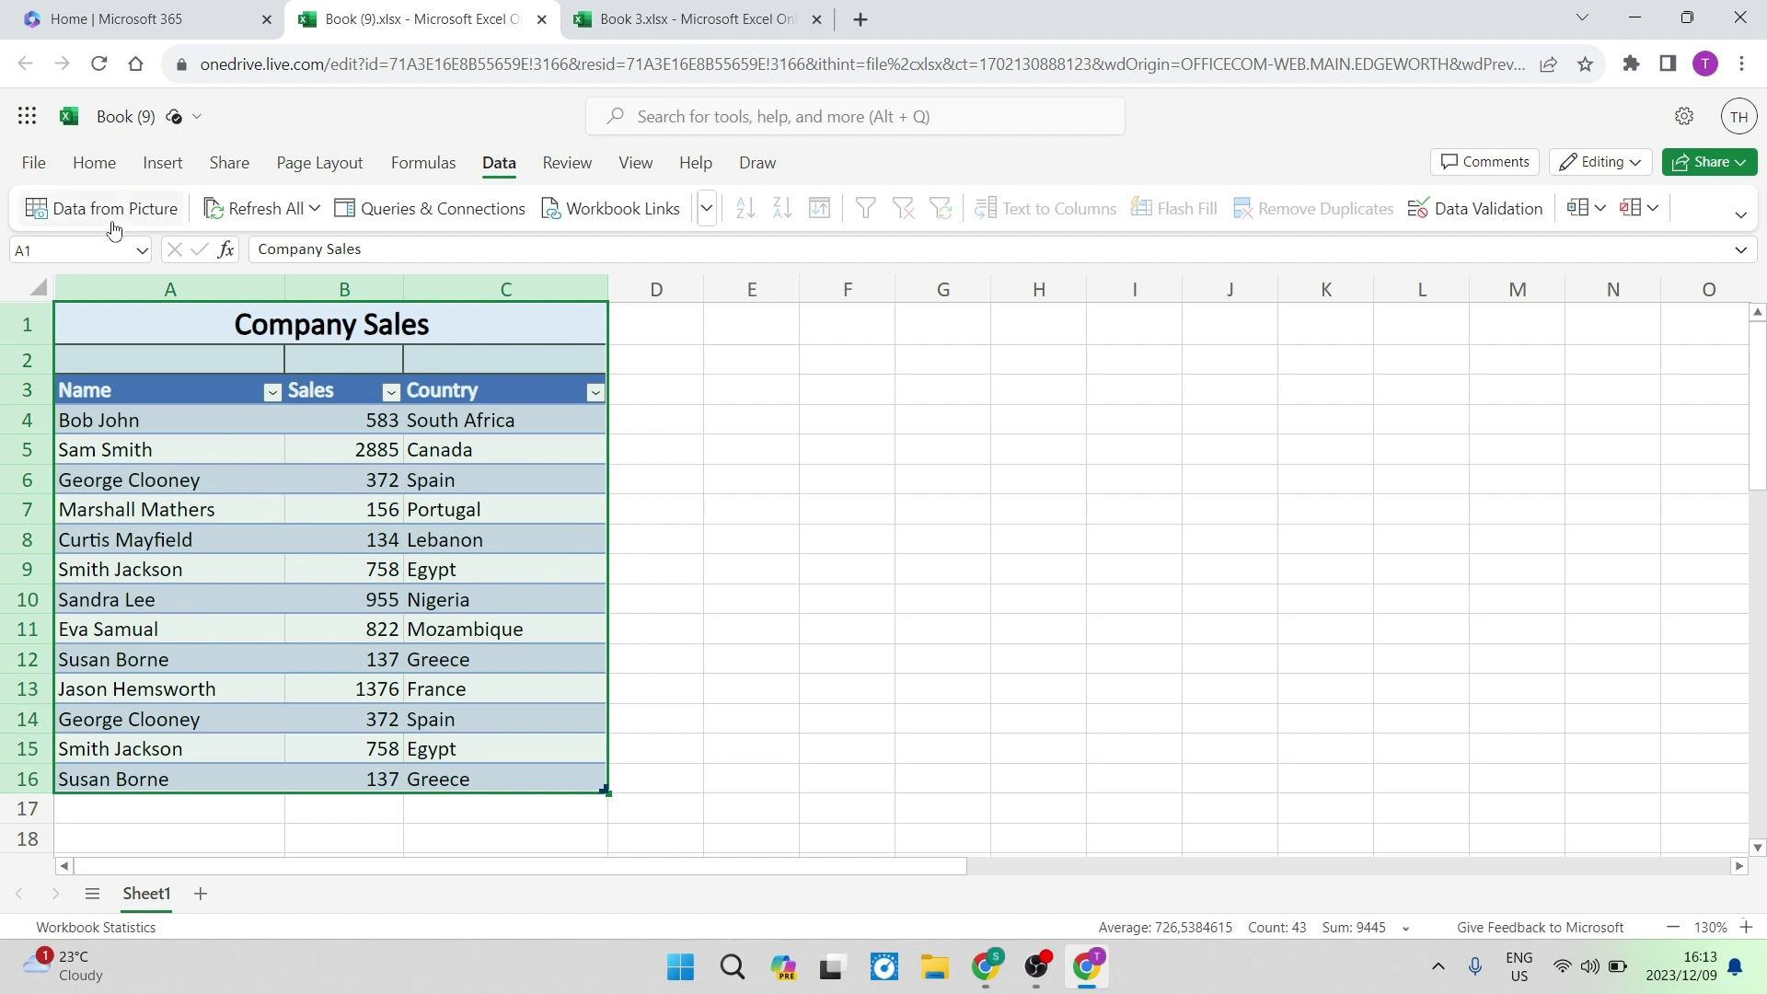
# Point out the Company Sales title and its Name, Sales and Country columns.
pyautogui.click(140, 331)
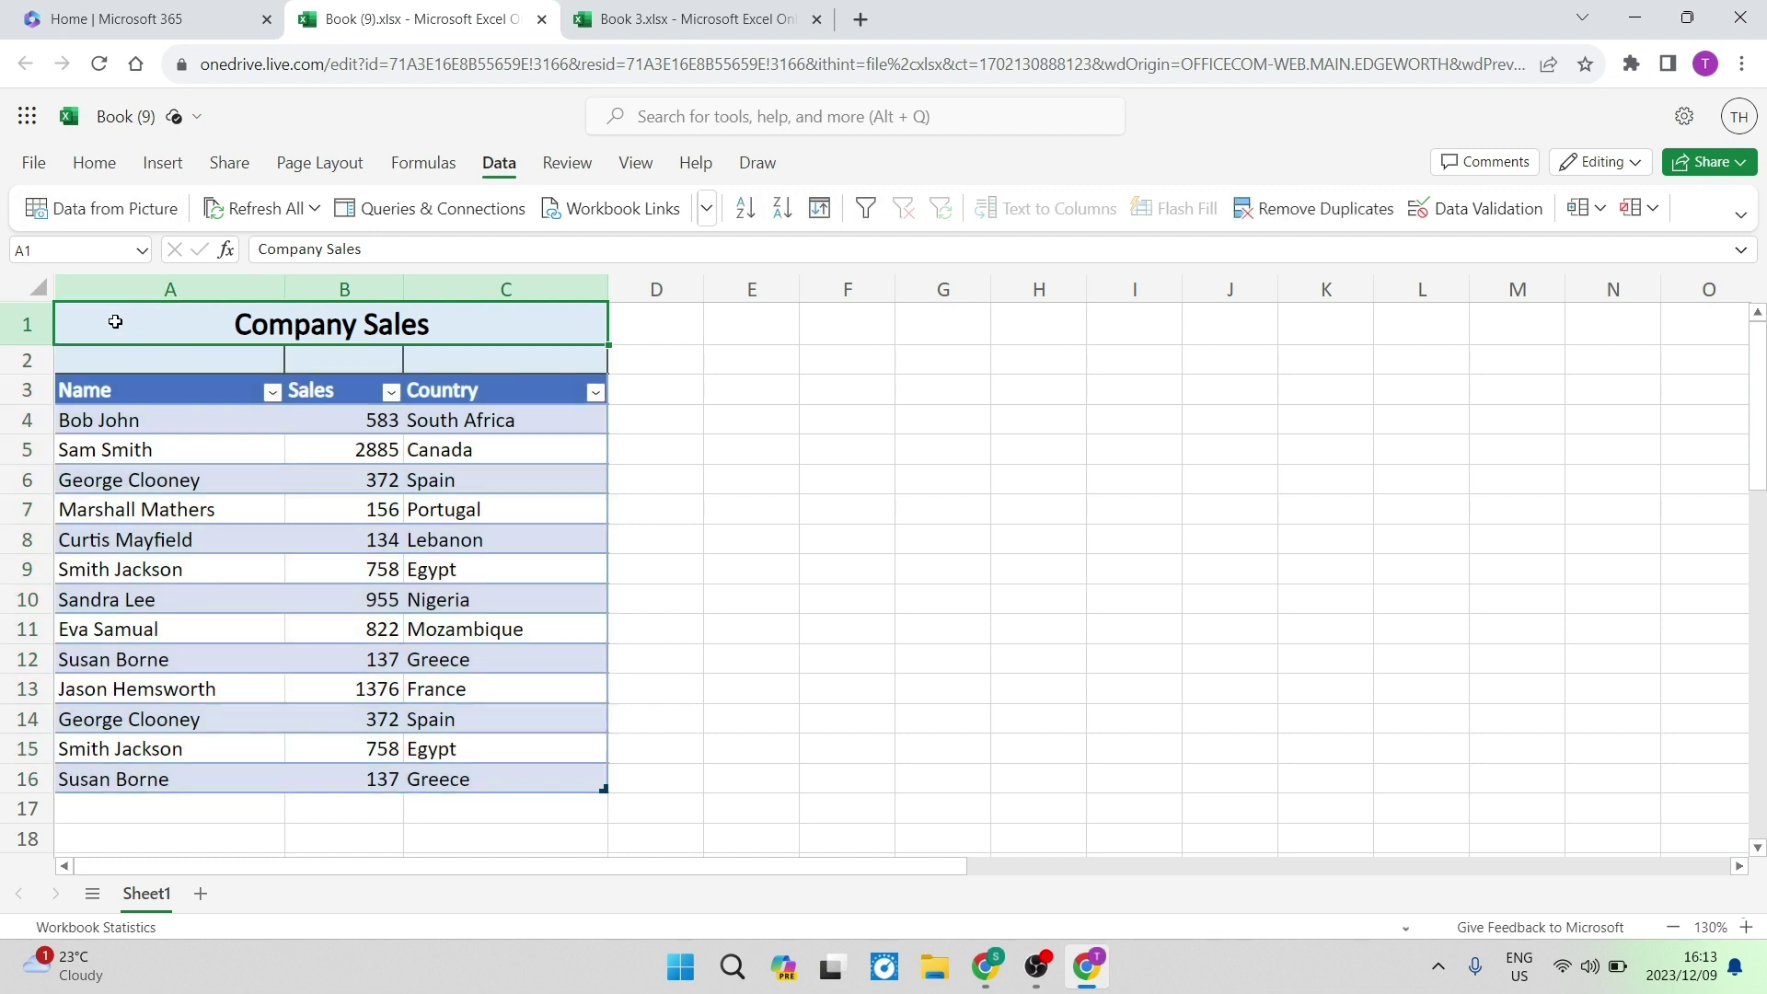
pyautogui.click(198, 393)
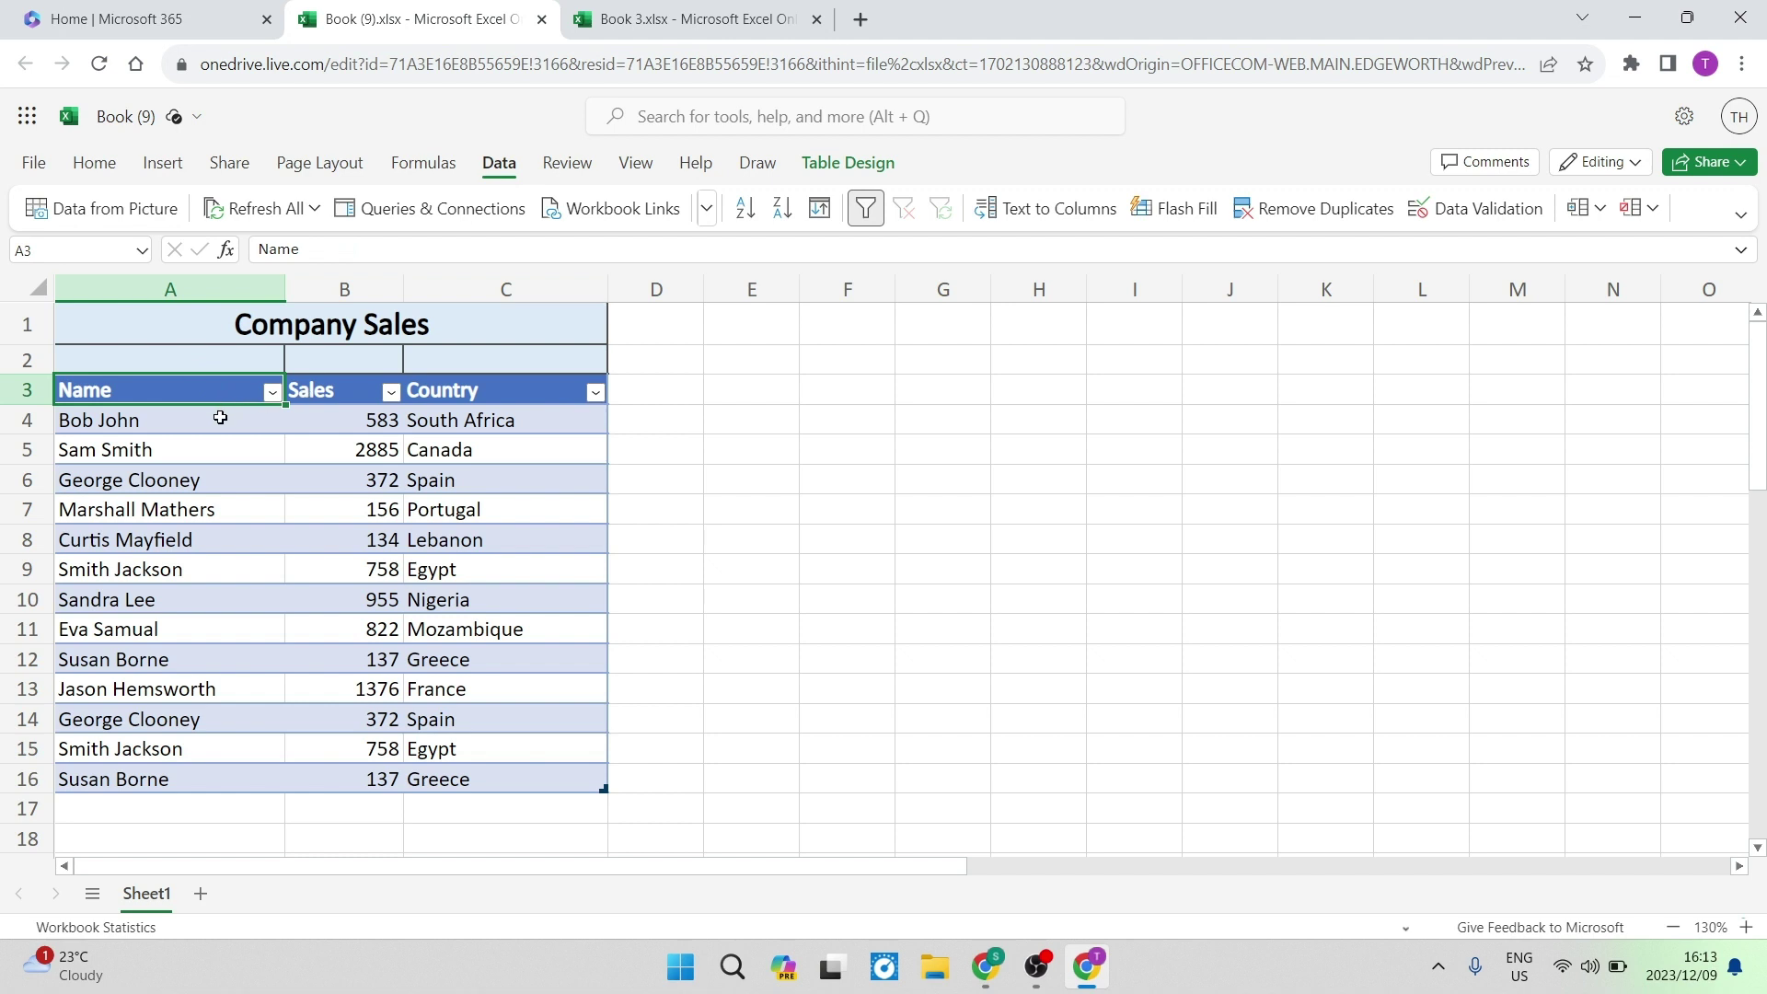
pyautogui.moveTo(220, 418); pyautogui.dragTo(190, 750)
pyautogui.click(323, 391)
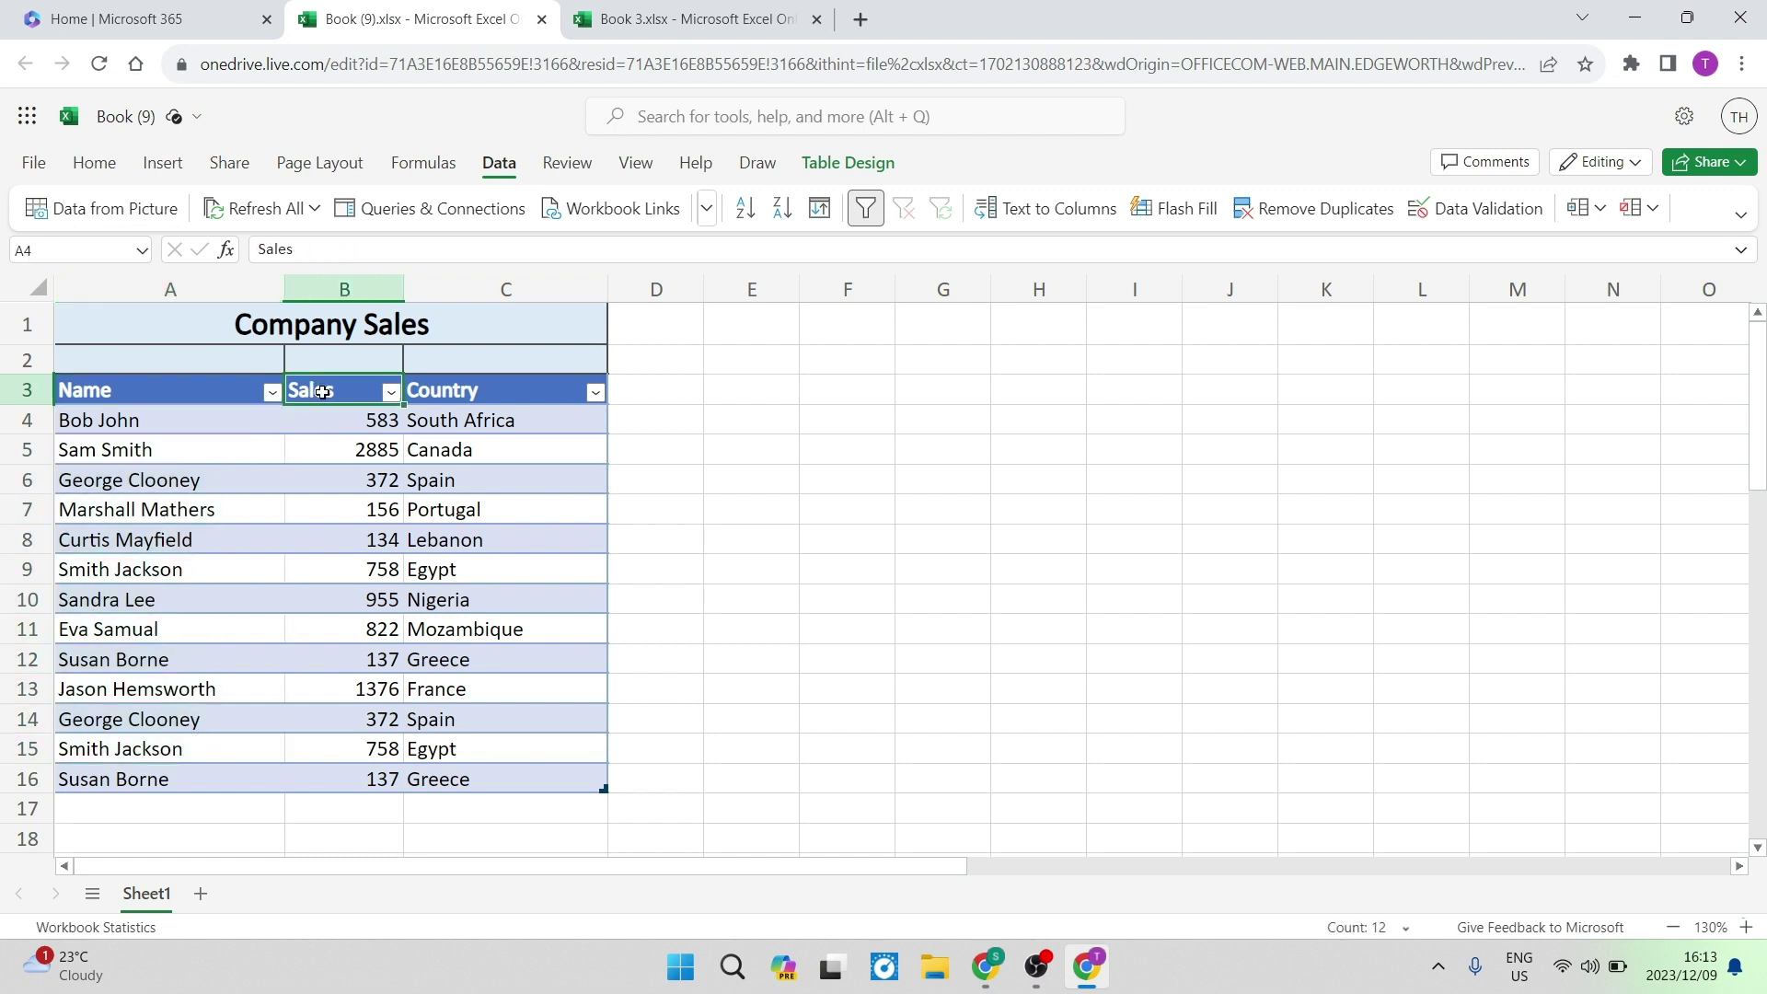
pyautogui.moveTo(345, 423); pyautogui.dragTo(355, 808)
pyautogui.click(472, 394)
pyautogui.moveTo(474, 415); pyautogui.dragTo(473, 777)
pyautogui.click(185, 347)
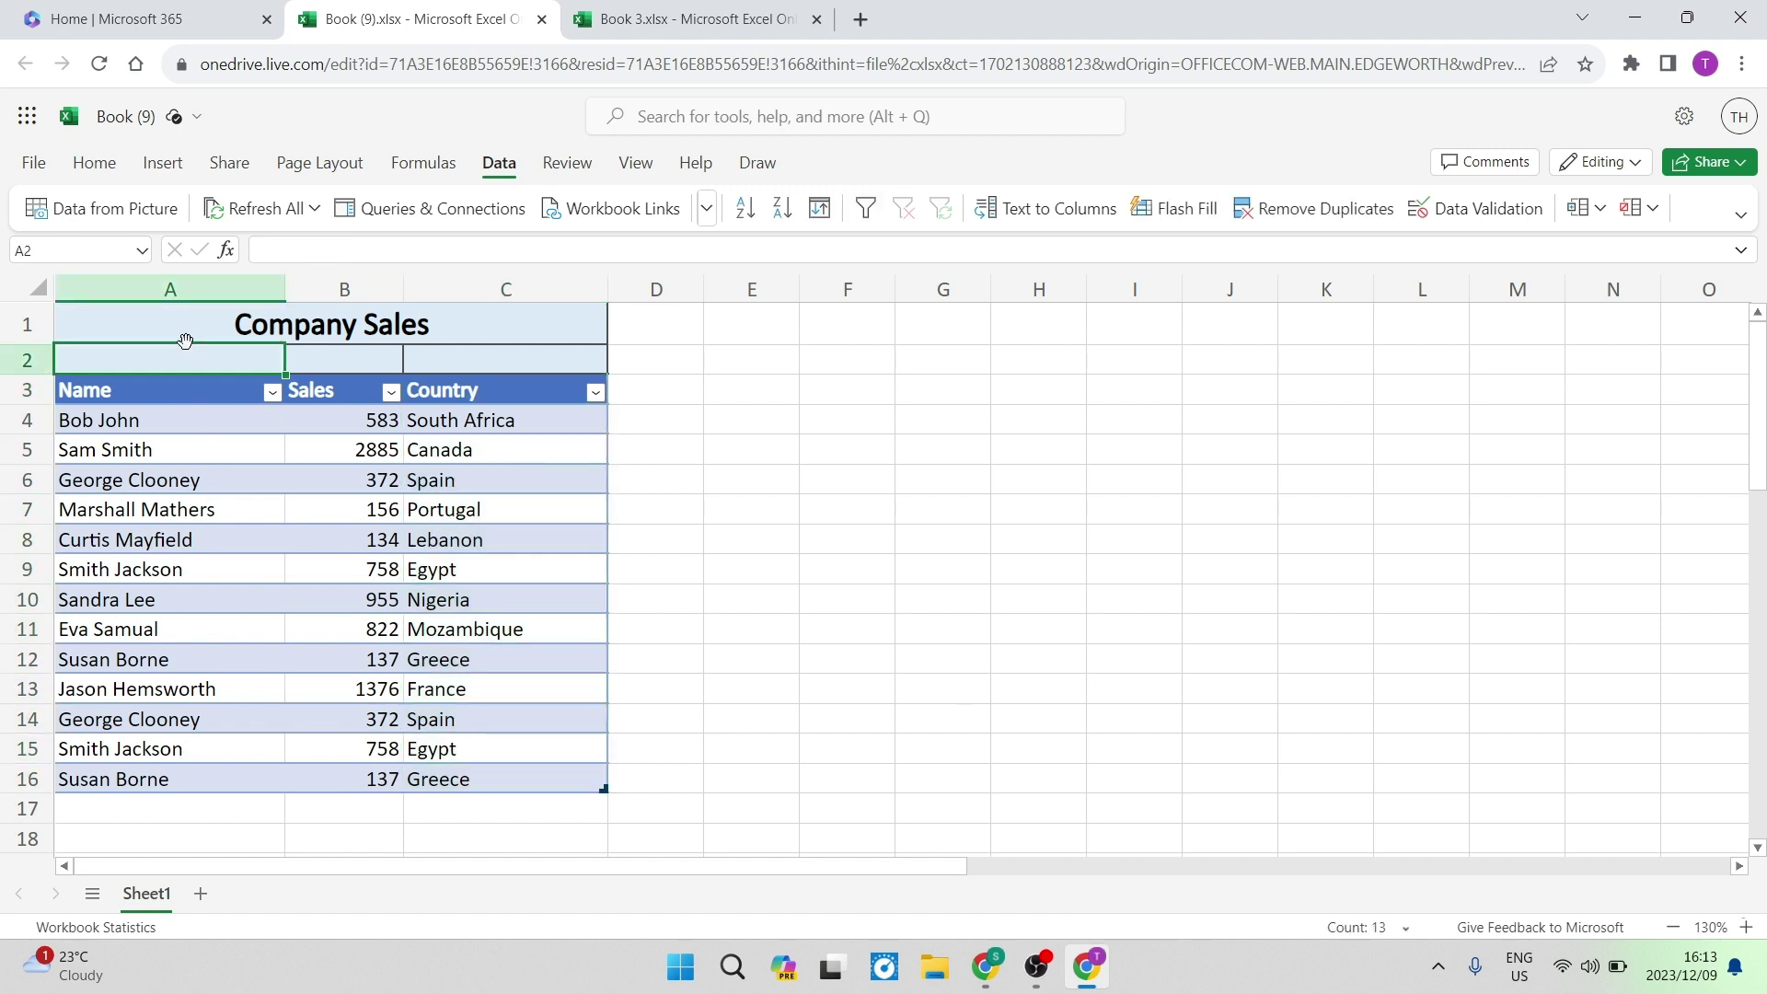
pyautogui.click(176, 327)
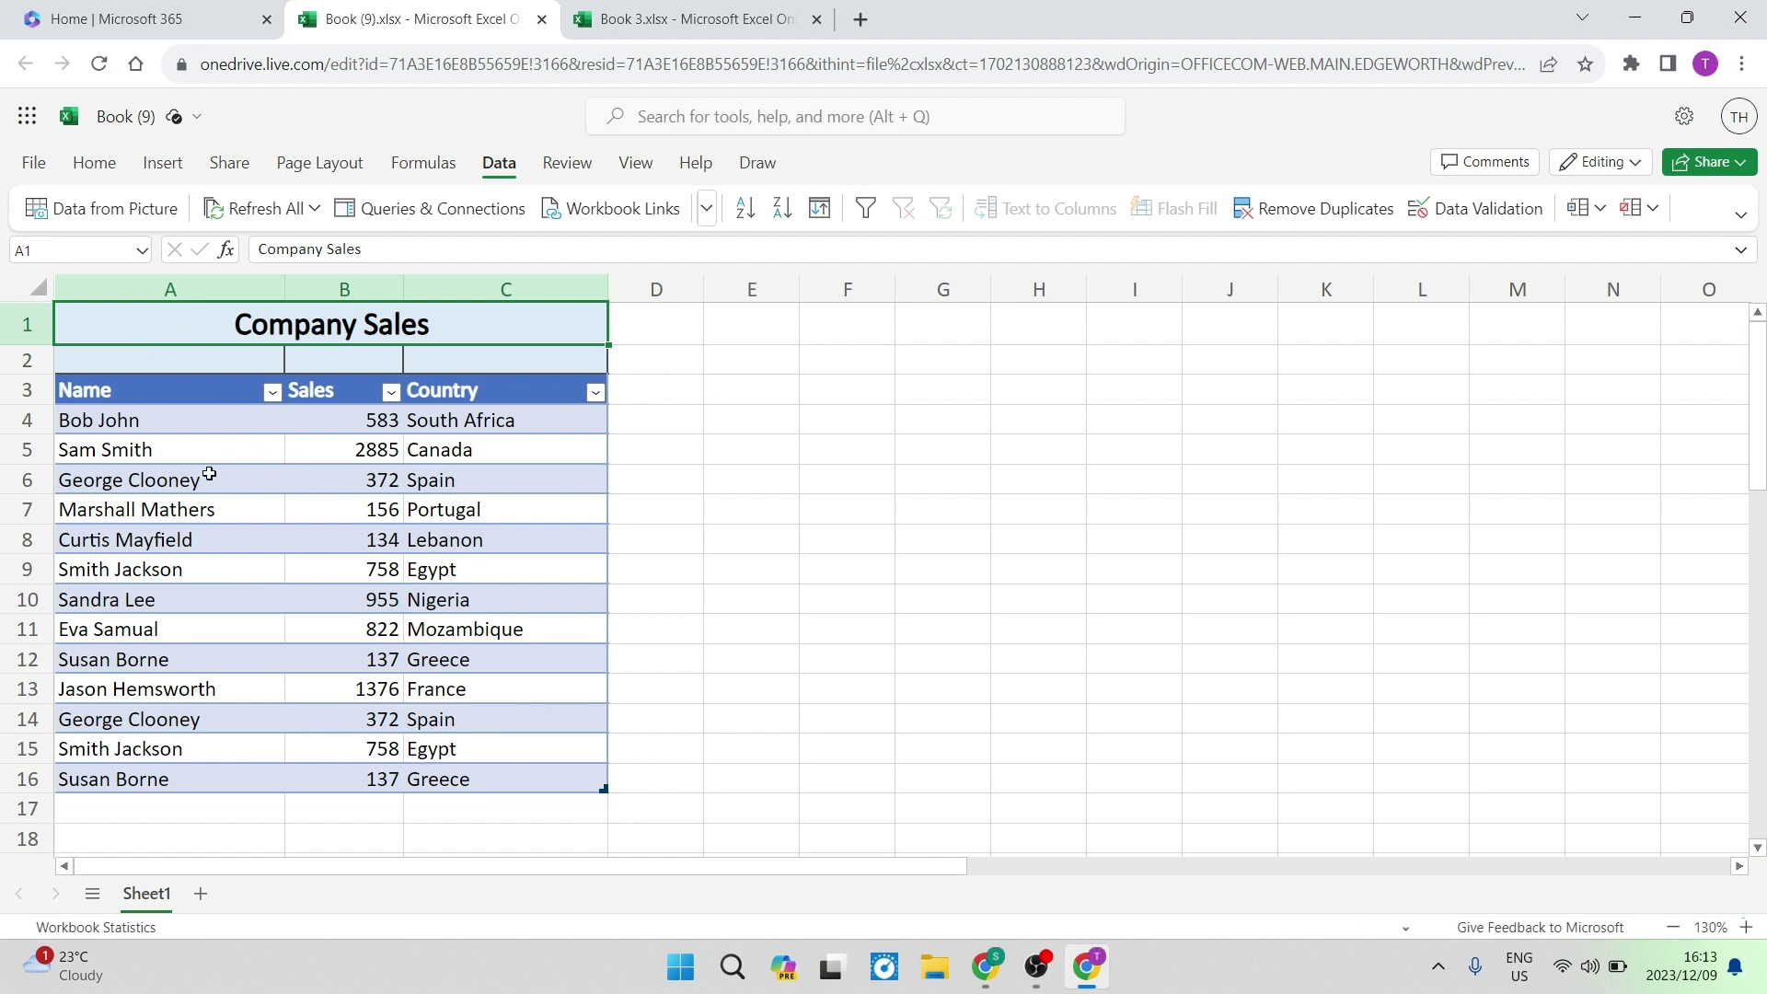
# Show the duplicate pairs: Susan Borne rows 16/12, Smith Jackson 15/9, George Clooney 14/6.
pyautogui.click(152, 781)
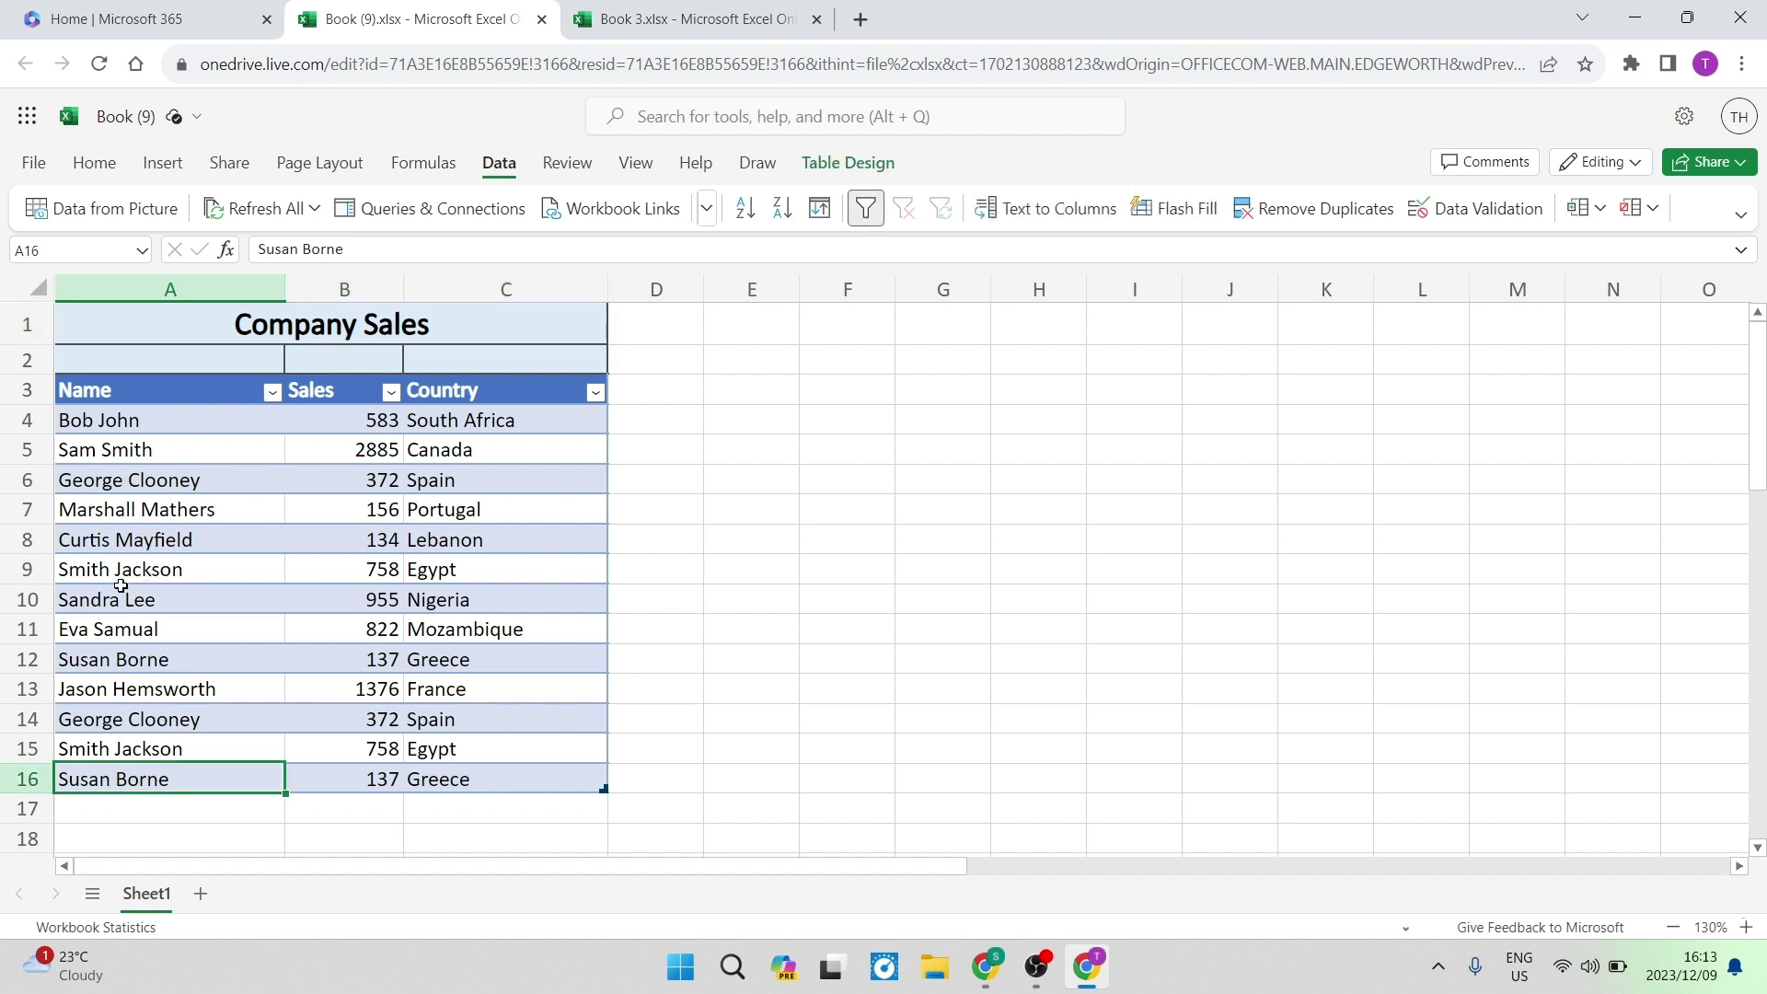
pyautogui.keyDown('ctrl'); pyautogui.click(140, 665); pyautogui.keyUp('ctrl')
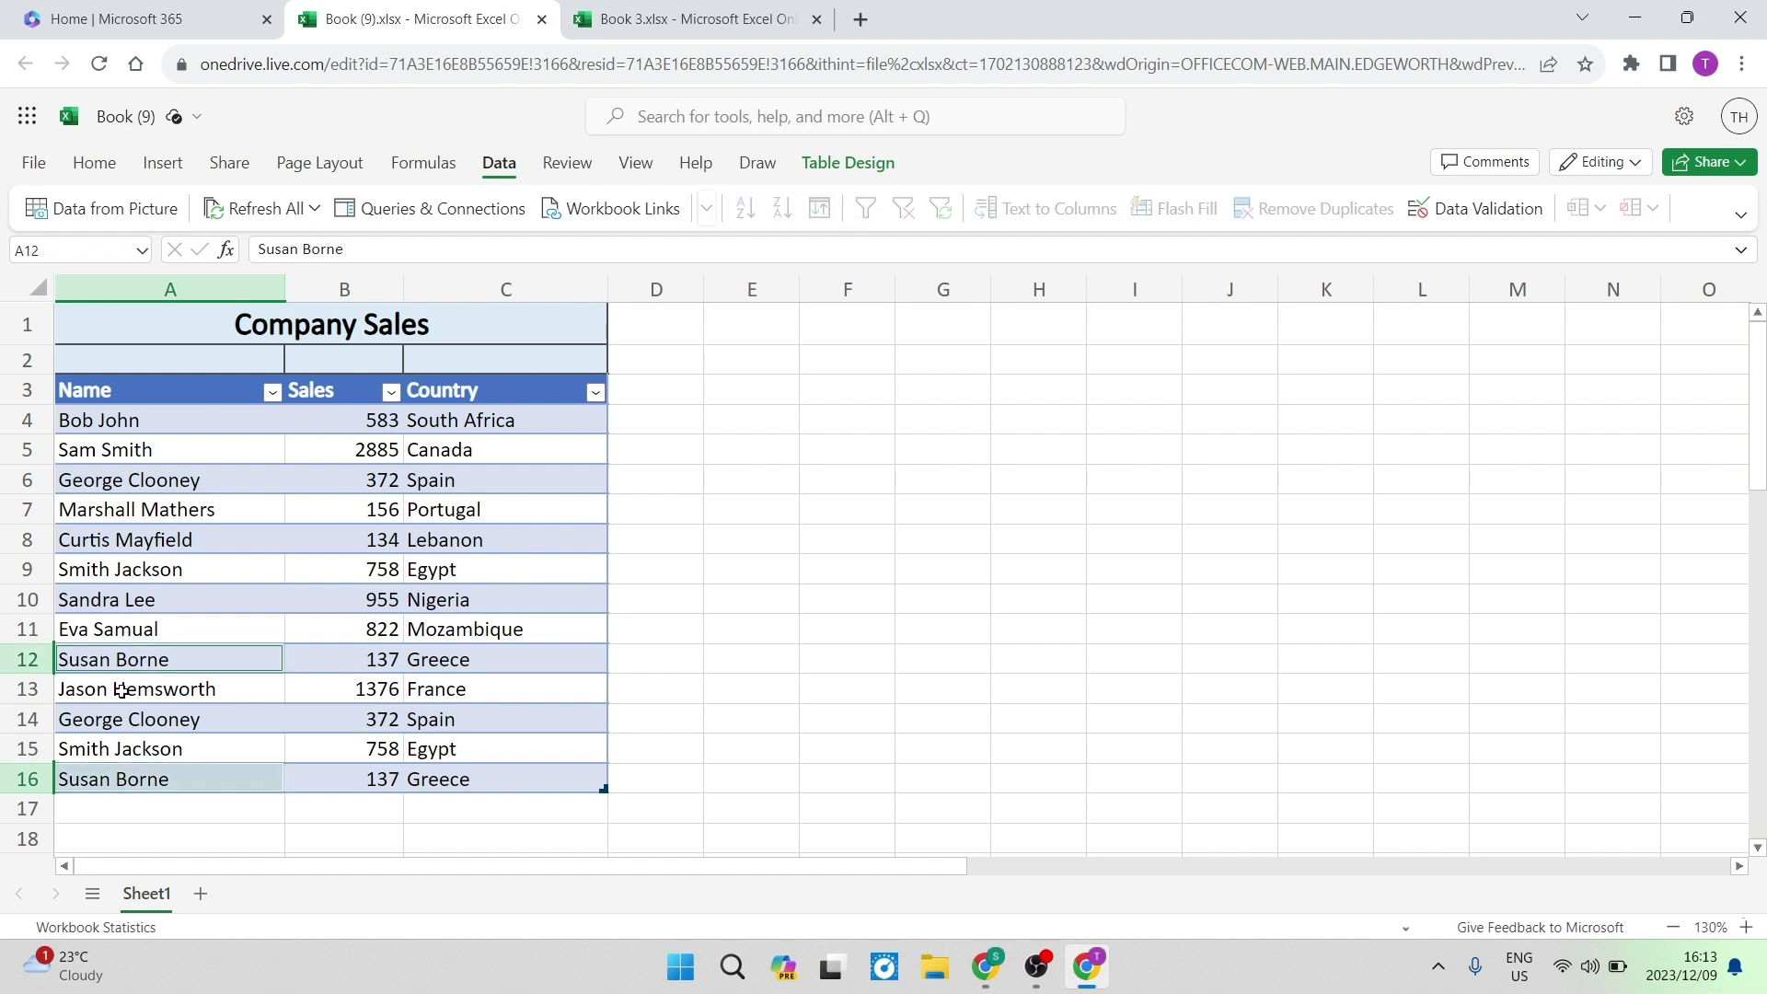
pyautogui.click(132, 751)
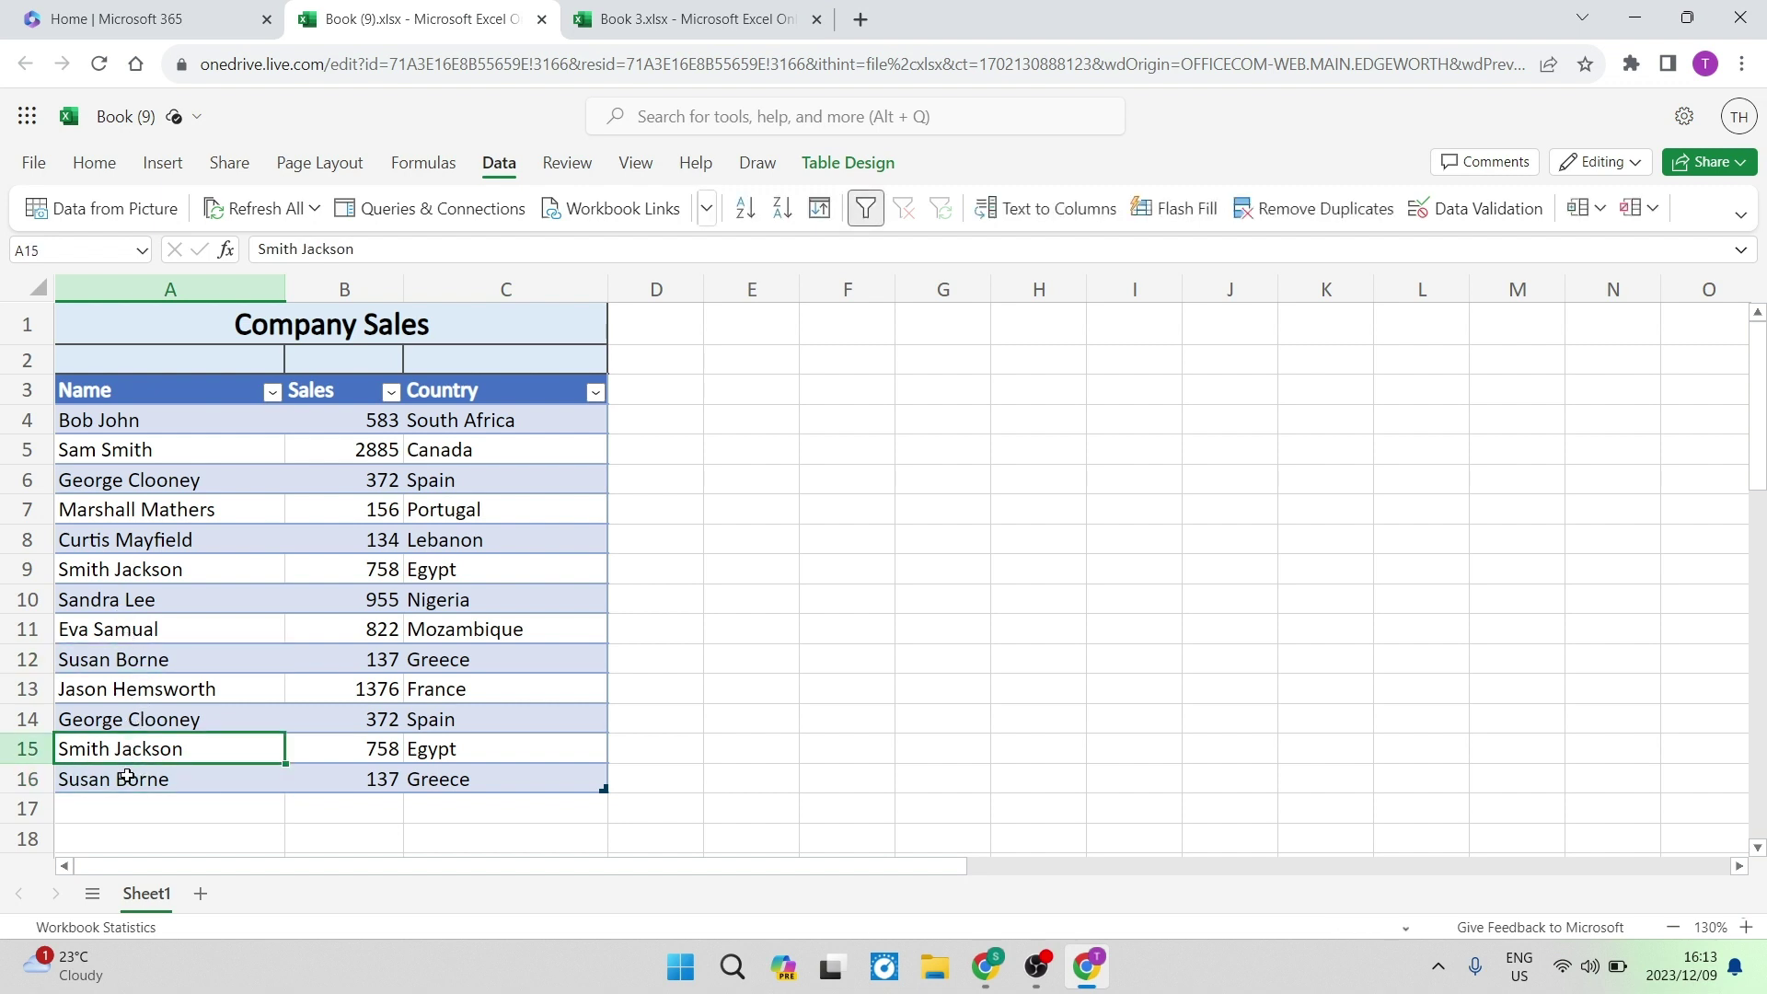
pyautogui.keyDown('ctrl'); pyautogui.click(110, 576); pyautogui.keyUp('ctrl')
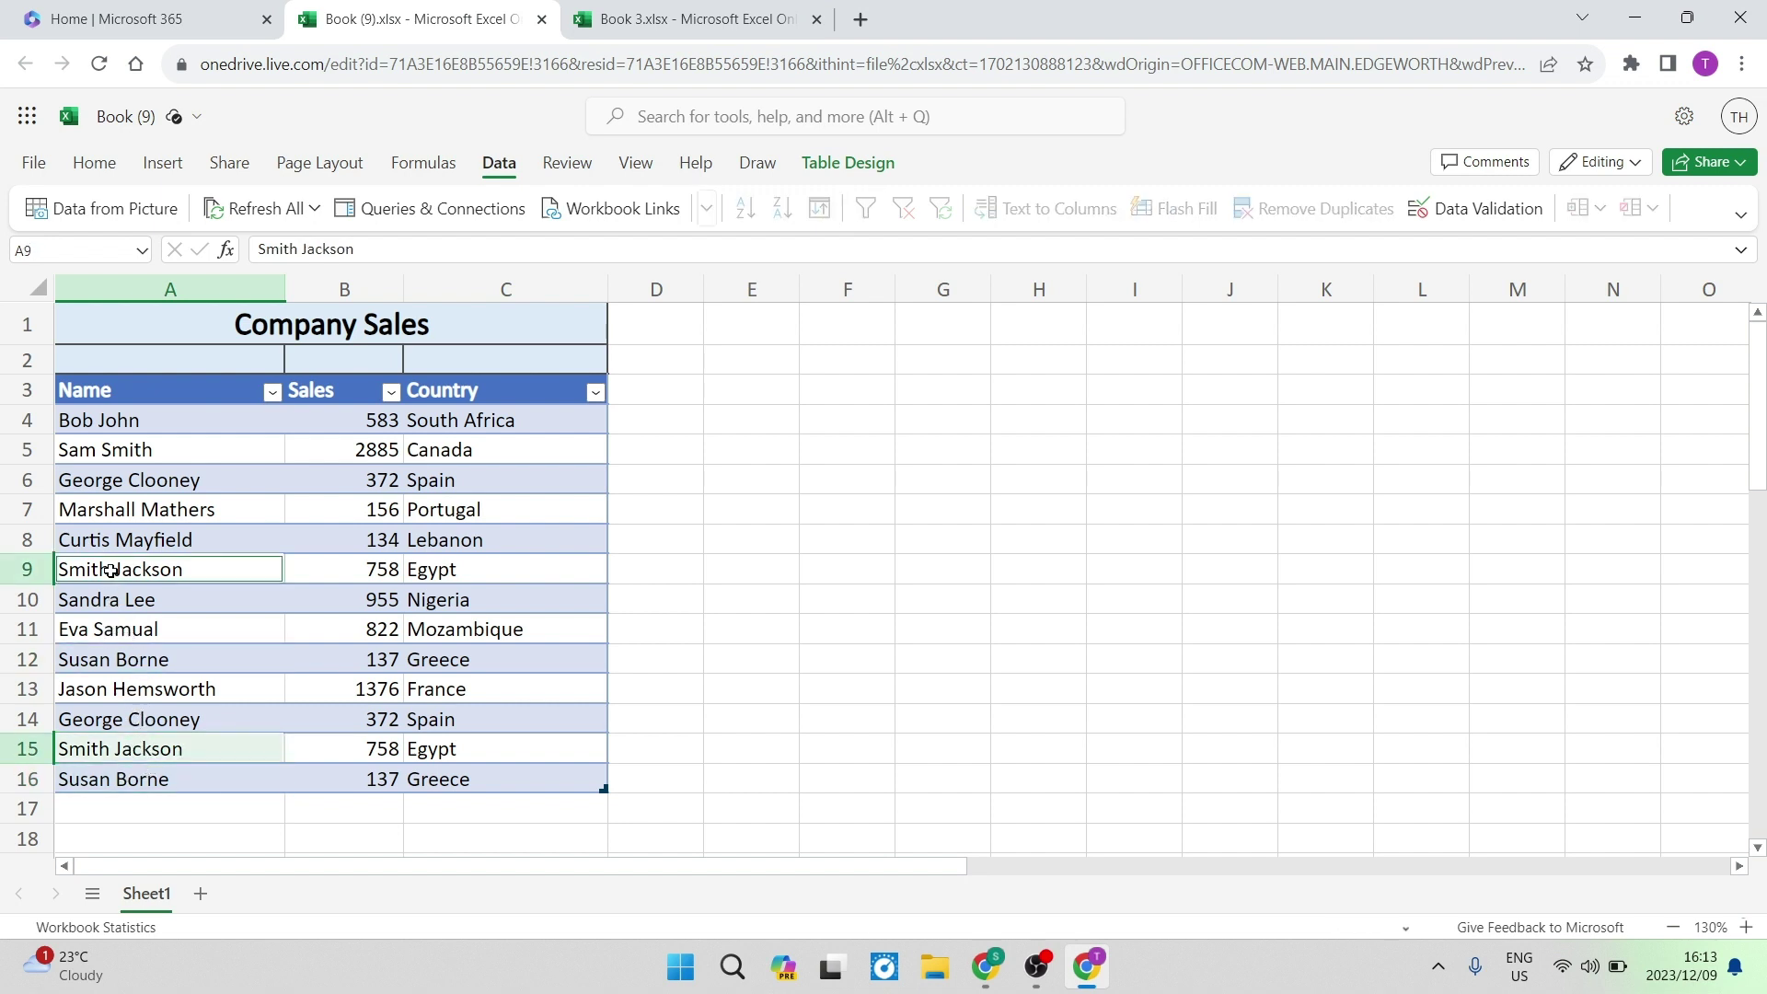
pyautogui.click(108, 718)
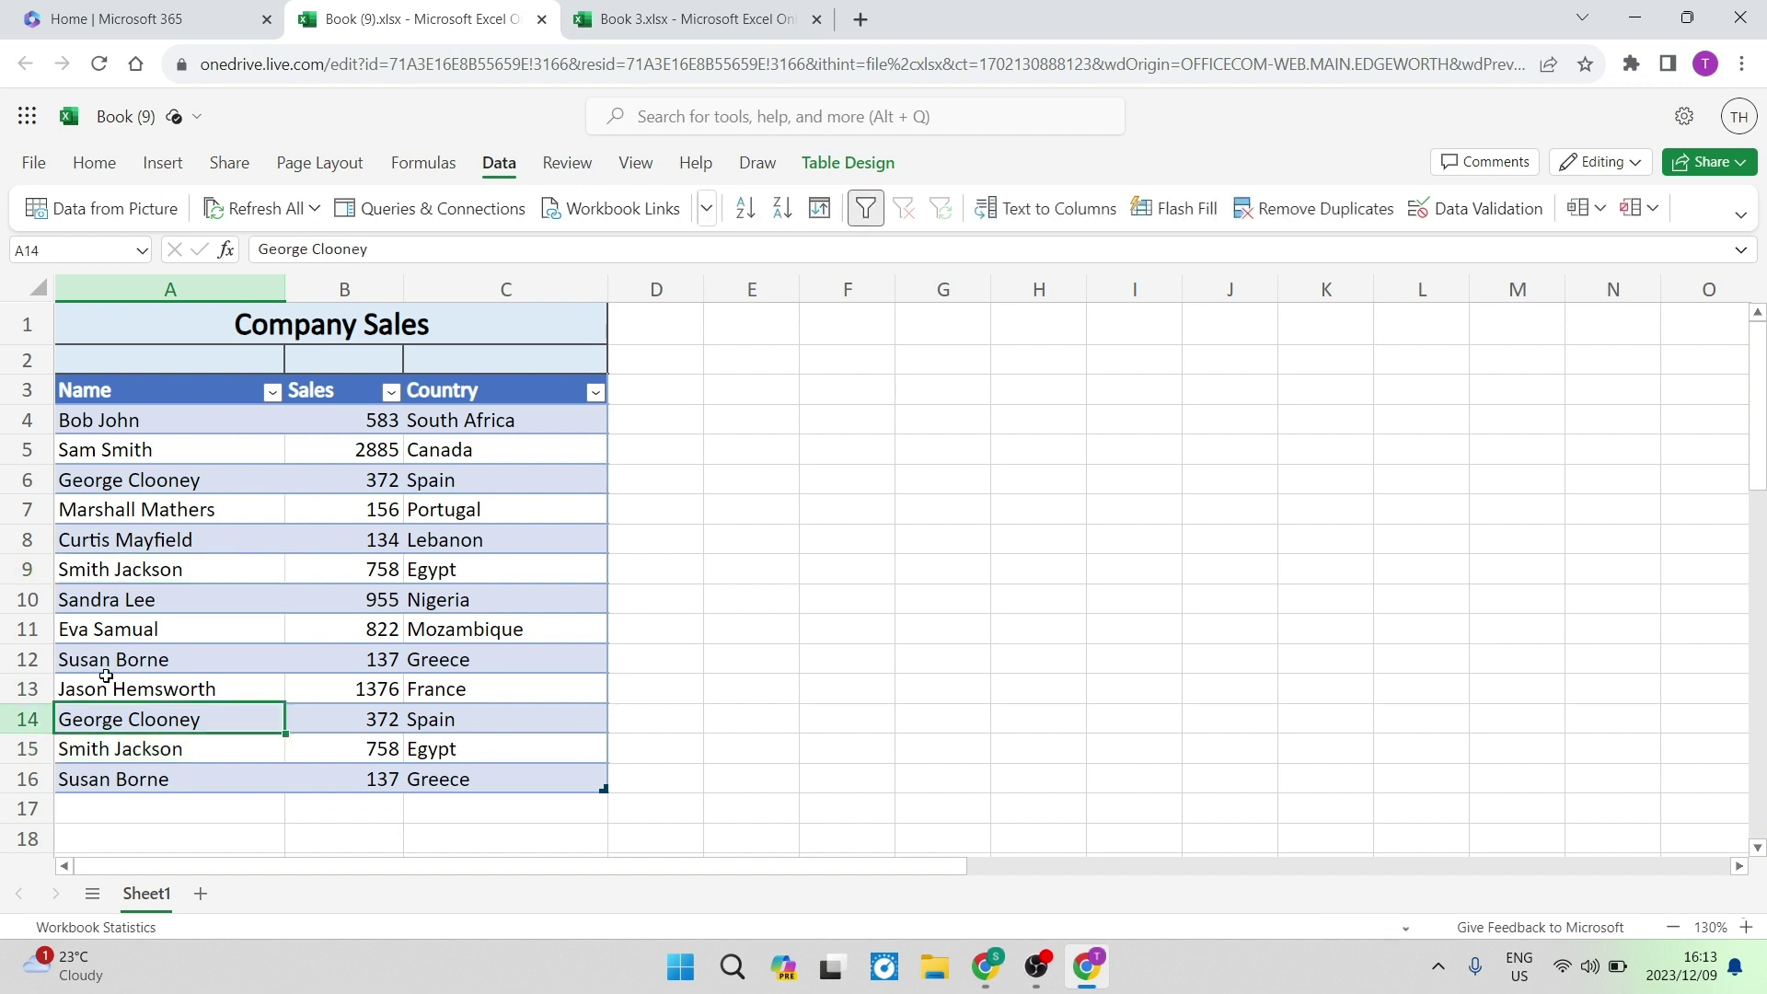
pyautogui.keyDown('ctrl'); pyautogui.click(102, 487); pyautogui.keyUp('ctrl')
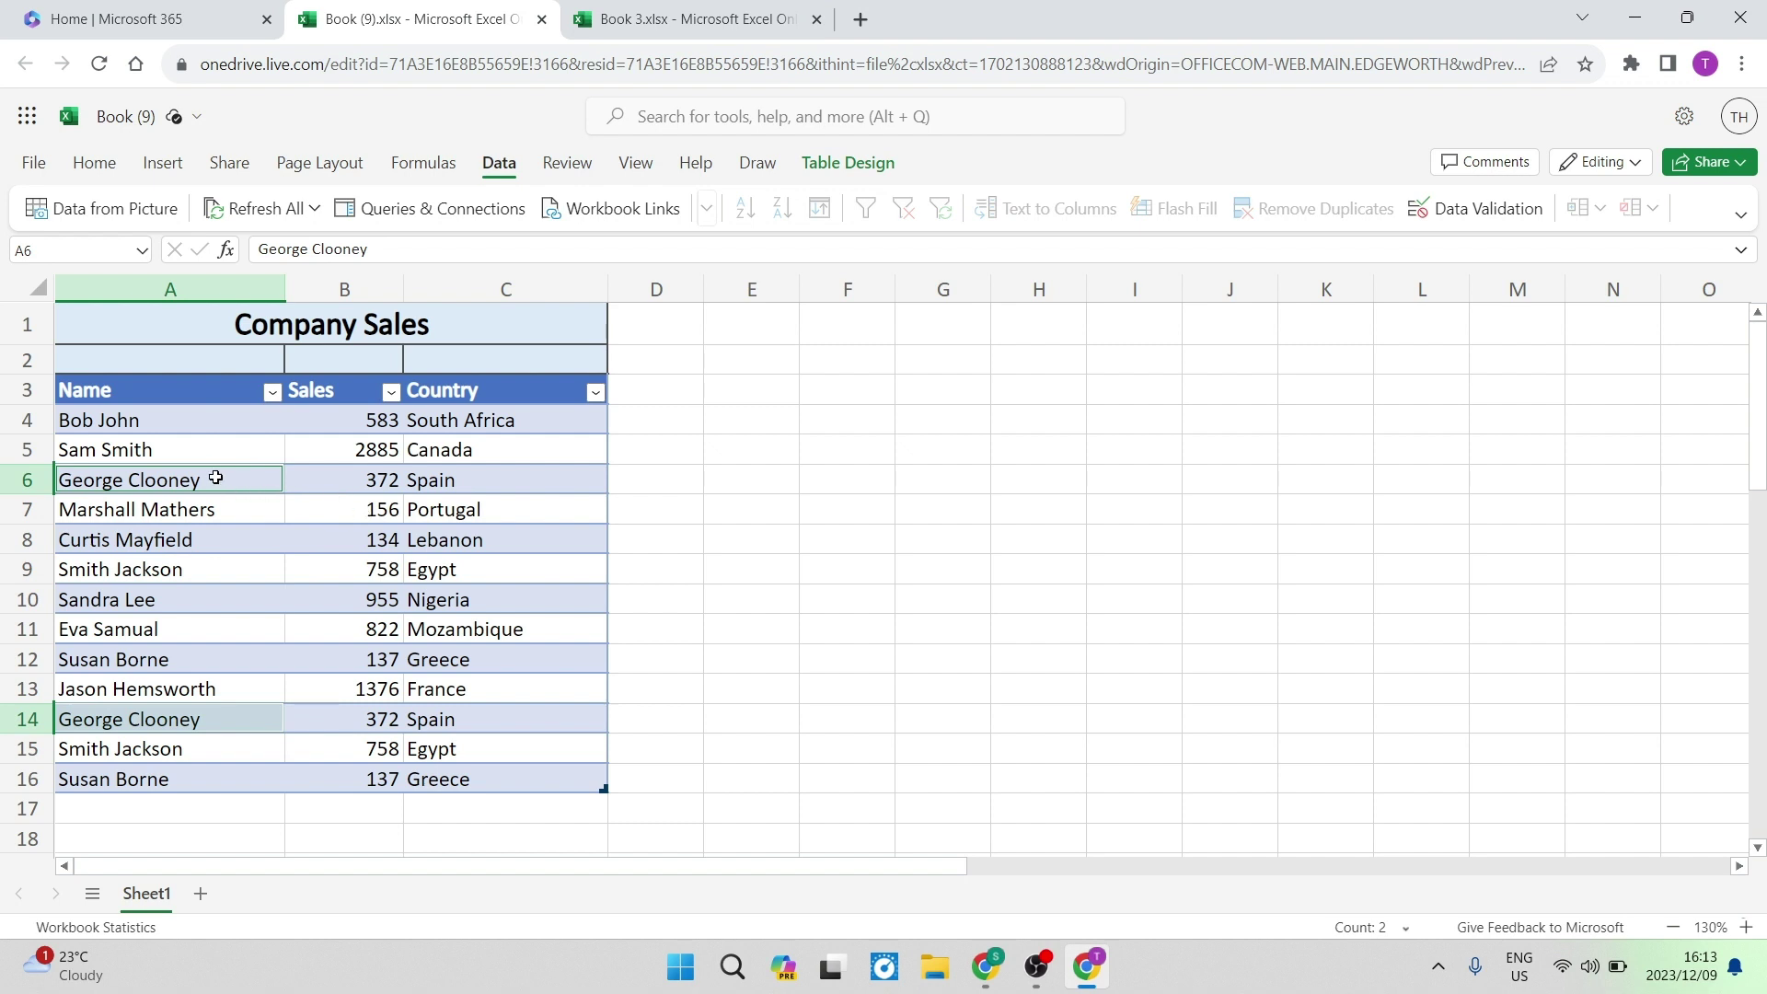
pyautogui.click(324, 478)
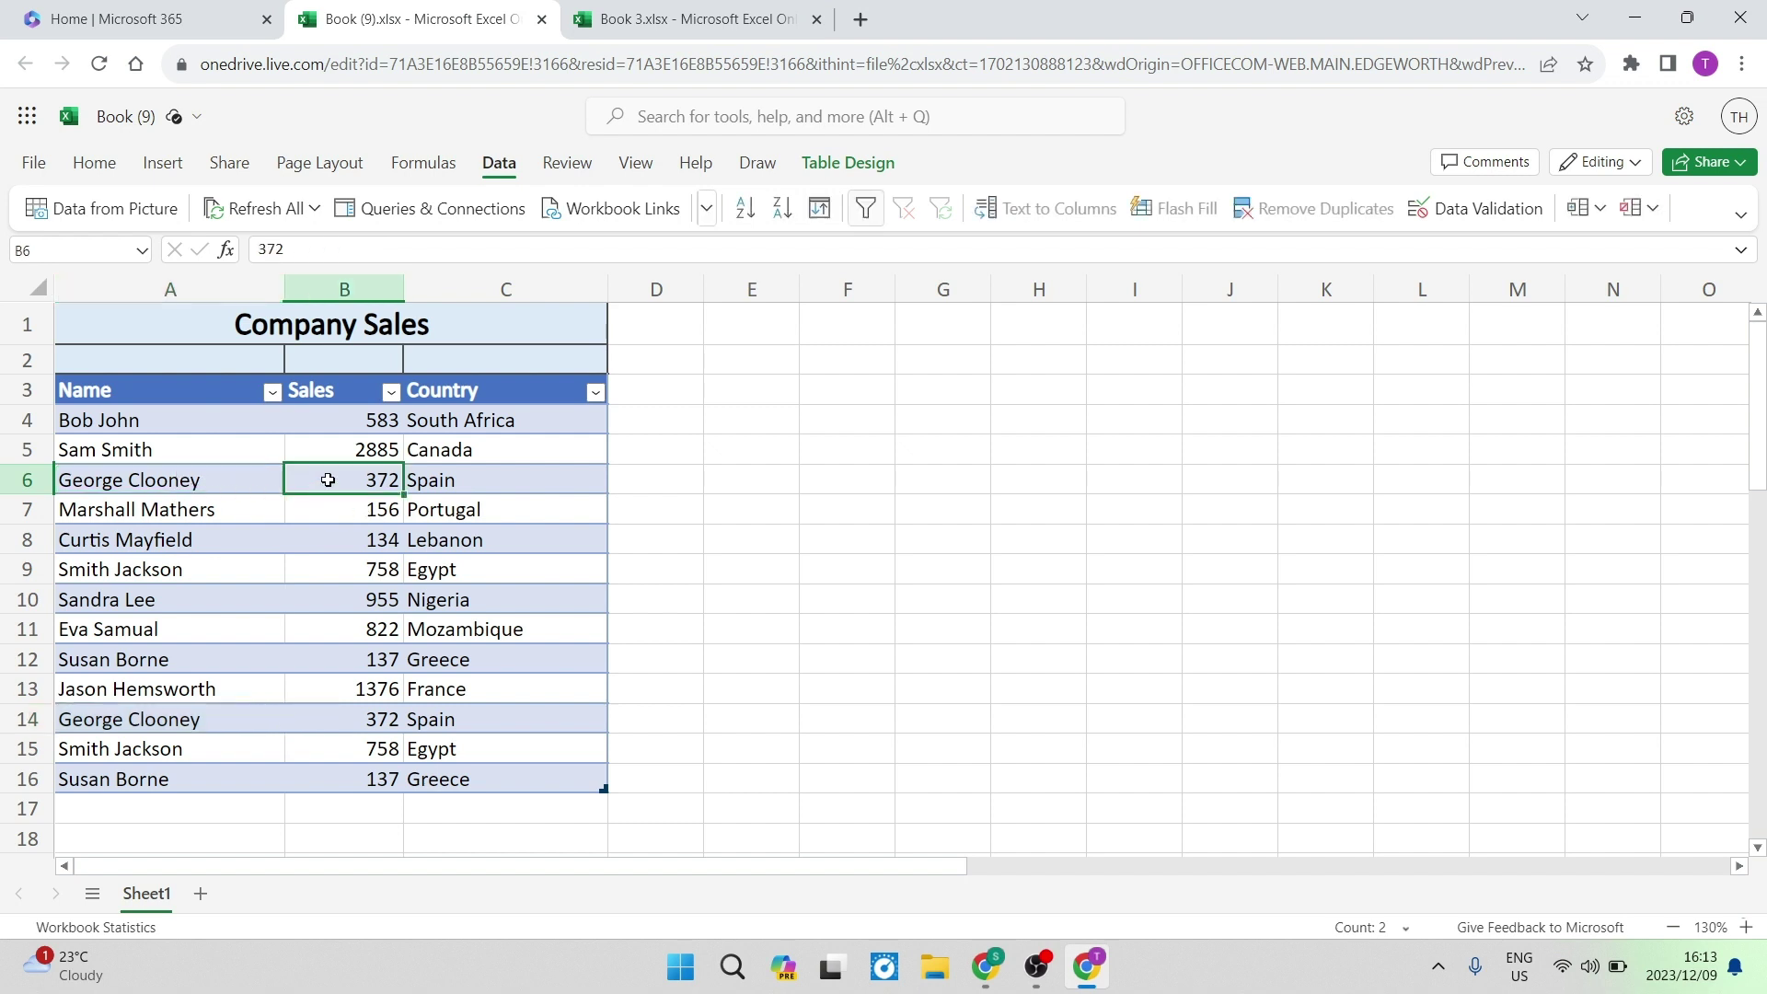
pyautogui.click(452, 485)
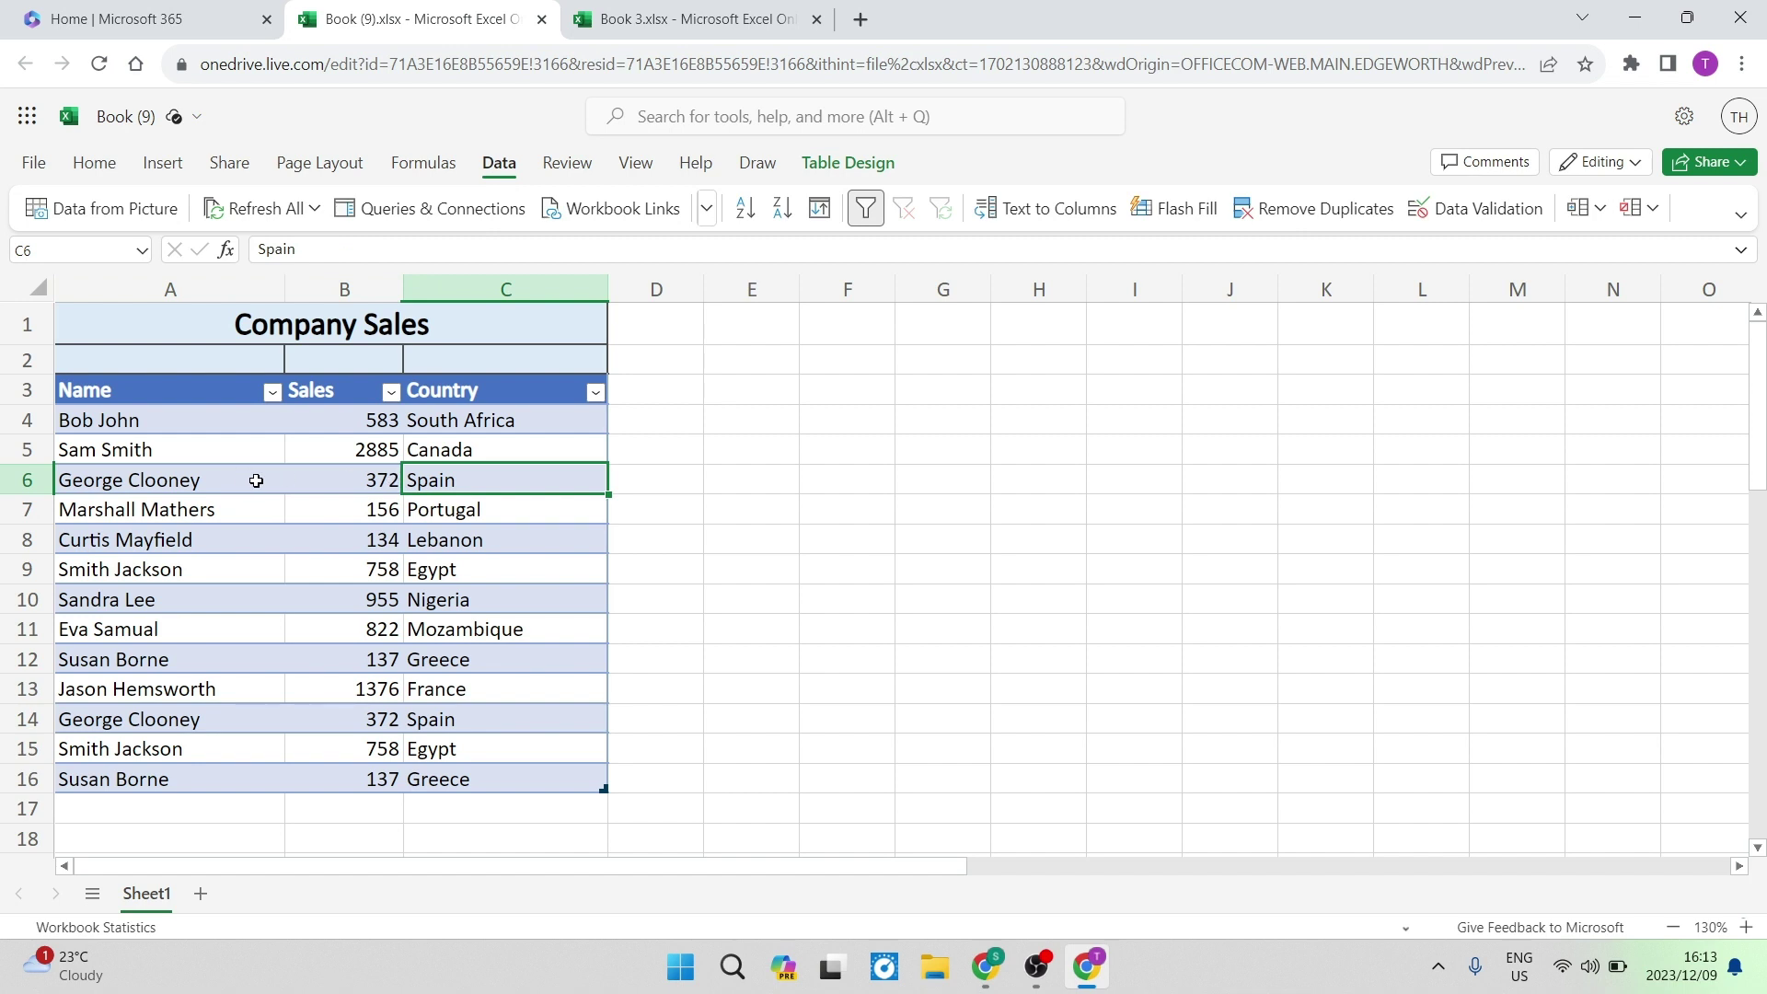
# Select the table range A3:C16 and bring up Remove Duplicates.
pyautogui.click(121, 394)
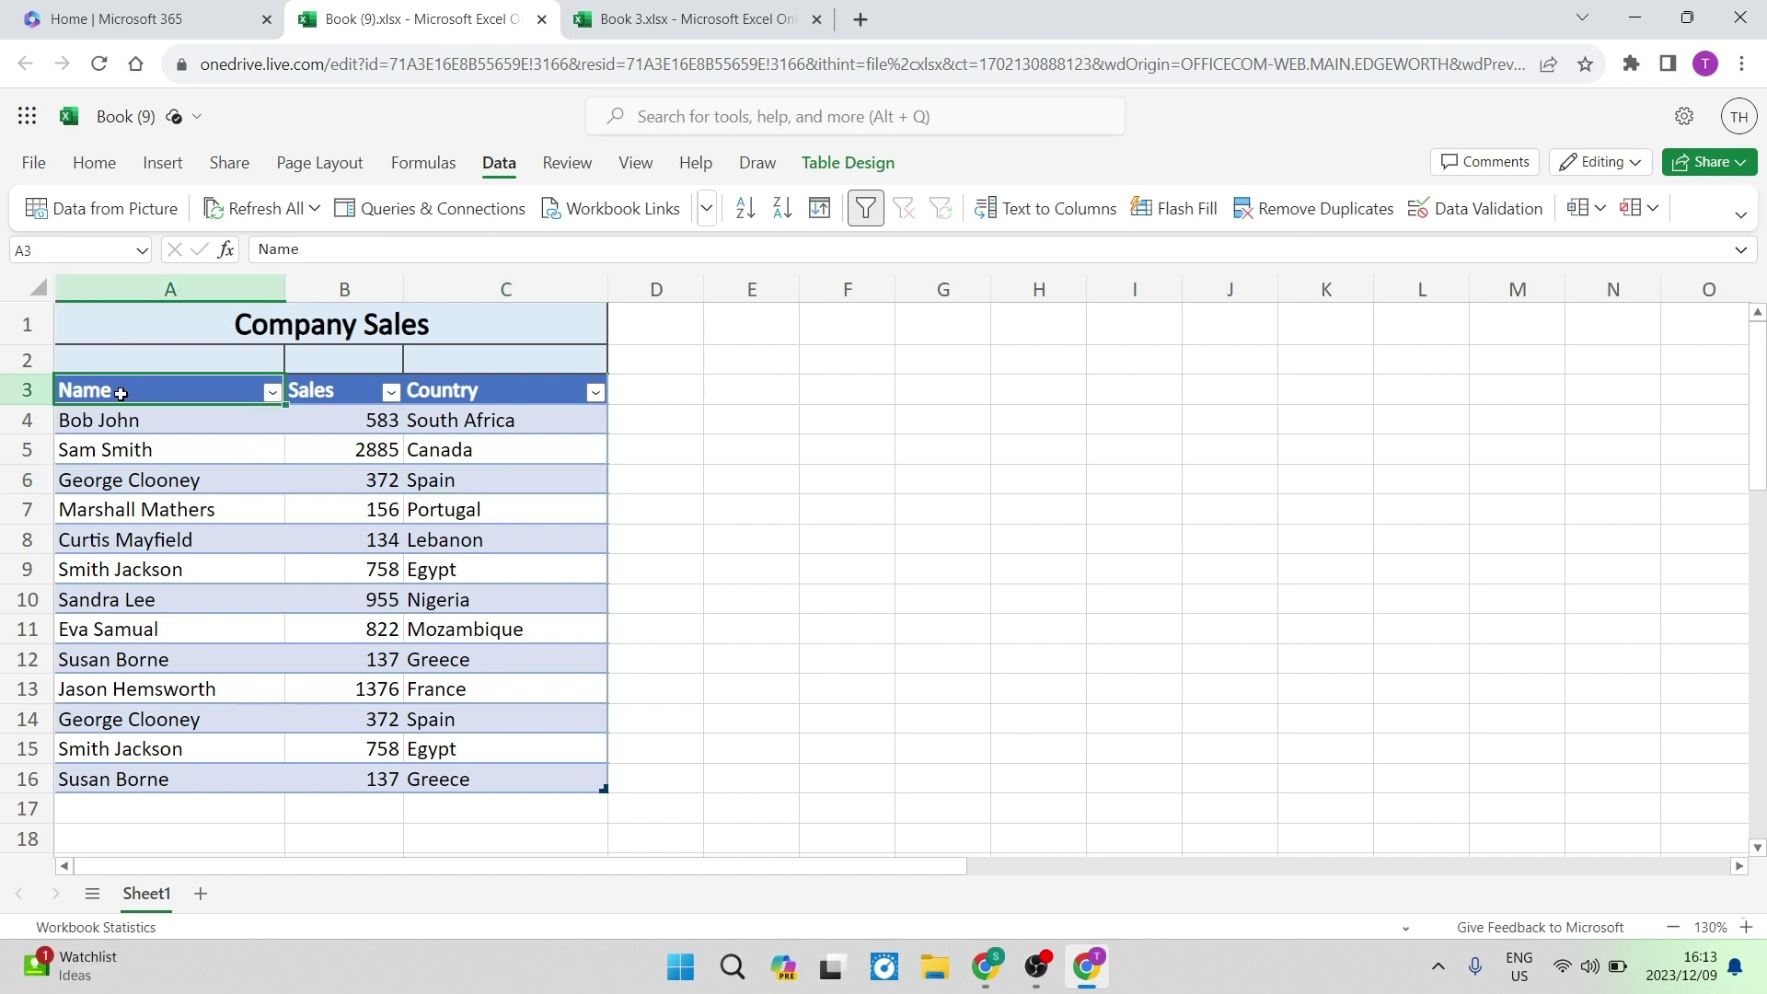
pyautogui.hotkey('shift', 'Right')
pyautogui.hotkey('shift', 'Right')
pyautogui.hotkey('shift', 'Down')
pyautogui.hotkey('shift', 'Down')
pyautogui.hotkey('shift', 'Down')
pyautogui.hotkey('shift', 'Down')
pyautogui.hotkey('shift', 'Down')
pyautogui.hotkey('shift', 'Down')
pyautogui.hotkey('shift', 'Down')
pyautogui.hotkey('shift', 'Down')
pyautogui.hotkey('shift', 'Down')
pyautogui.hotkey('shift', 'Down')
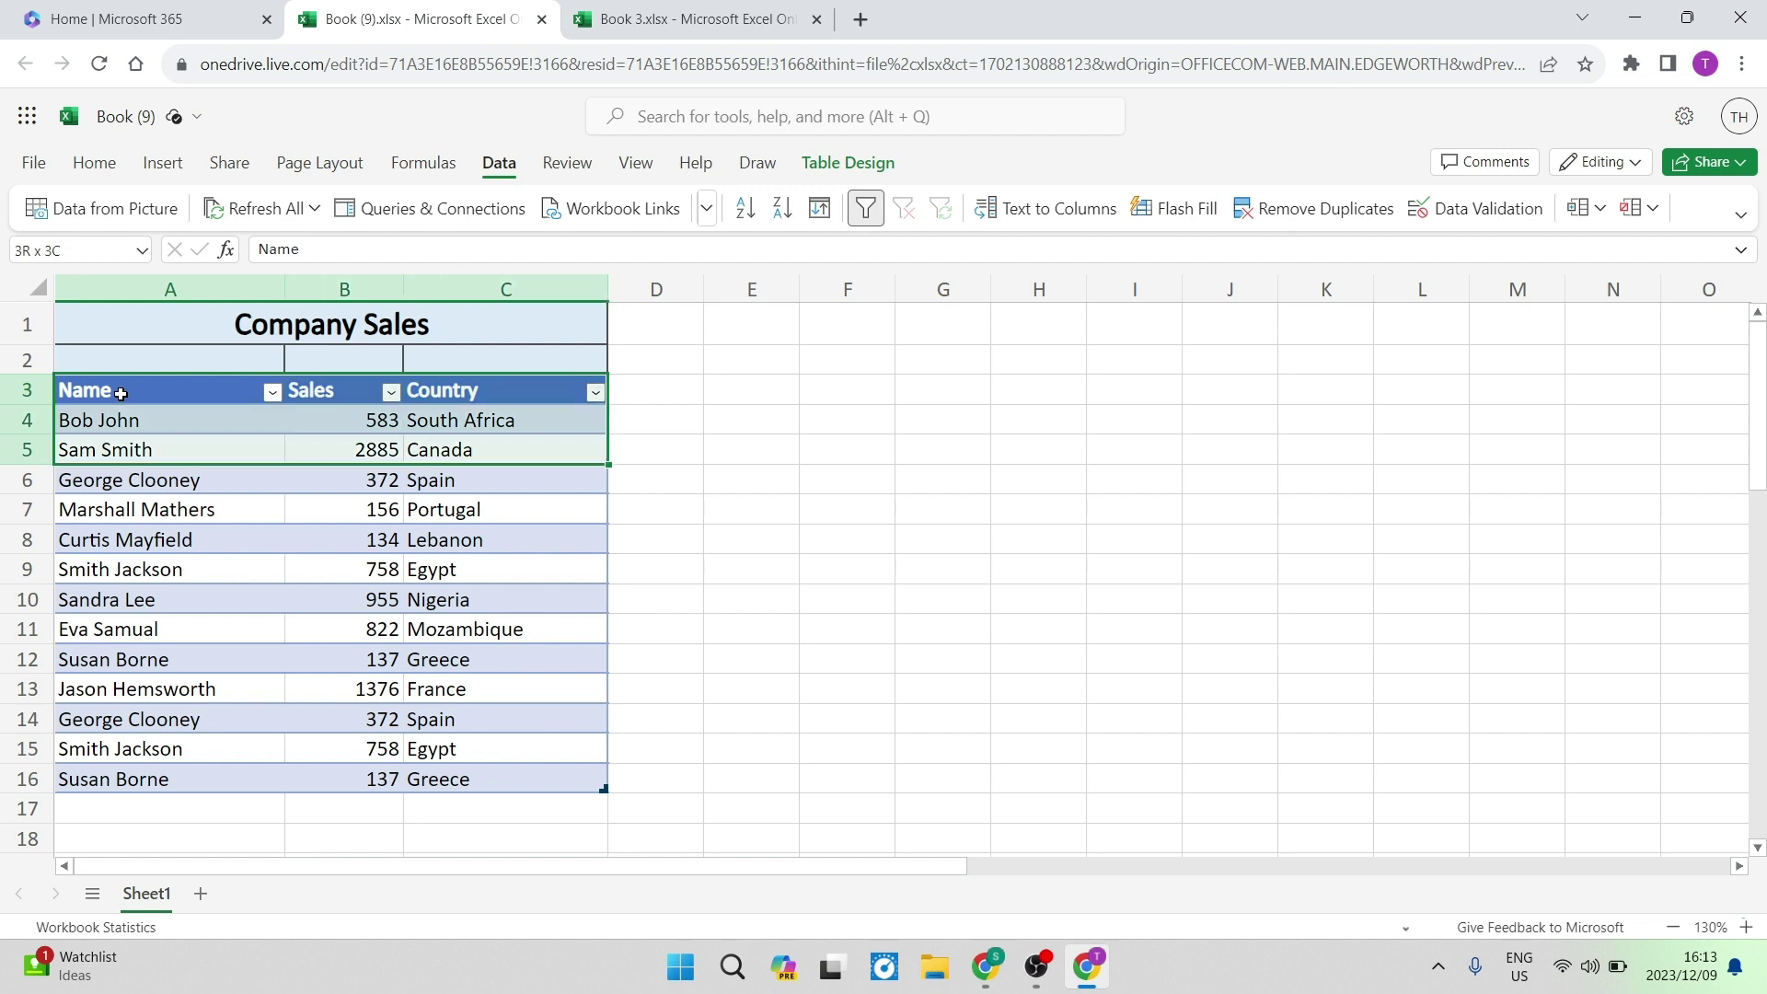
pyautogui.hotkey('shift', 'Down')
pyautogui.hotkey('shift', 'Down')
pyautogui.hotkey('shift', 'Down')
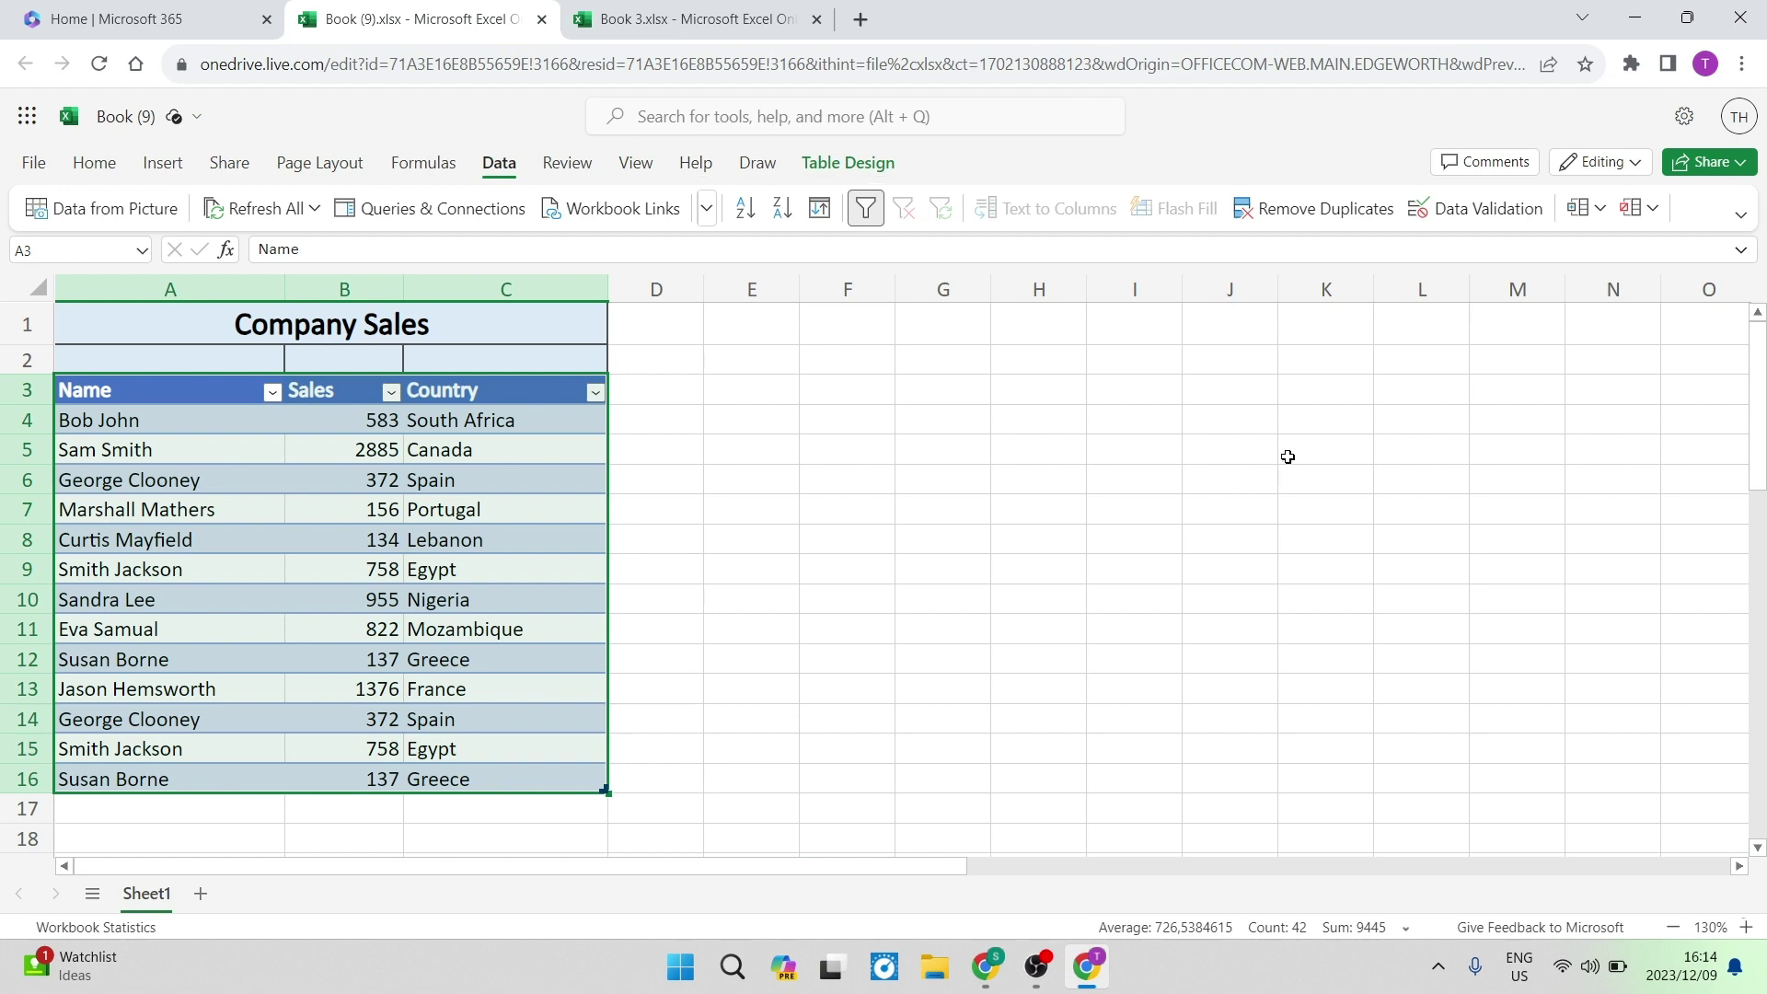
pyautogui.click(1348, 210)
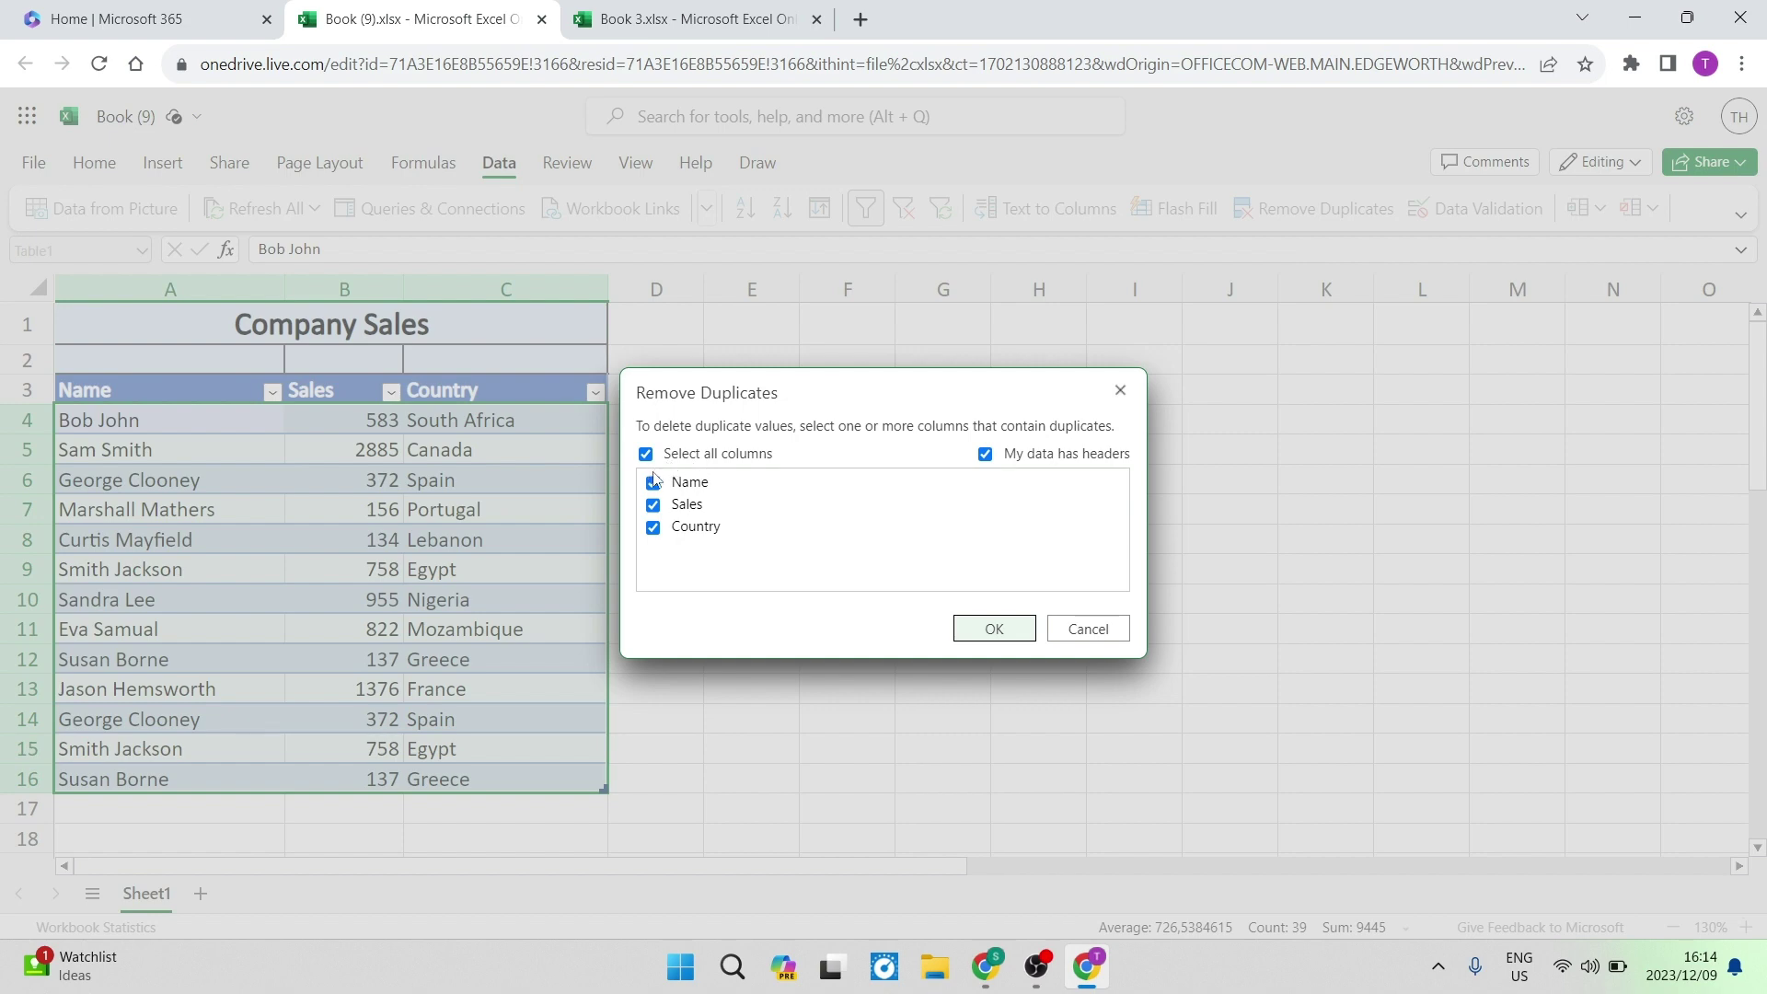
# Remove duplicates comparing Name, Sales and Country, then dismiss the summary.
pyautogui.click(1001, 624)
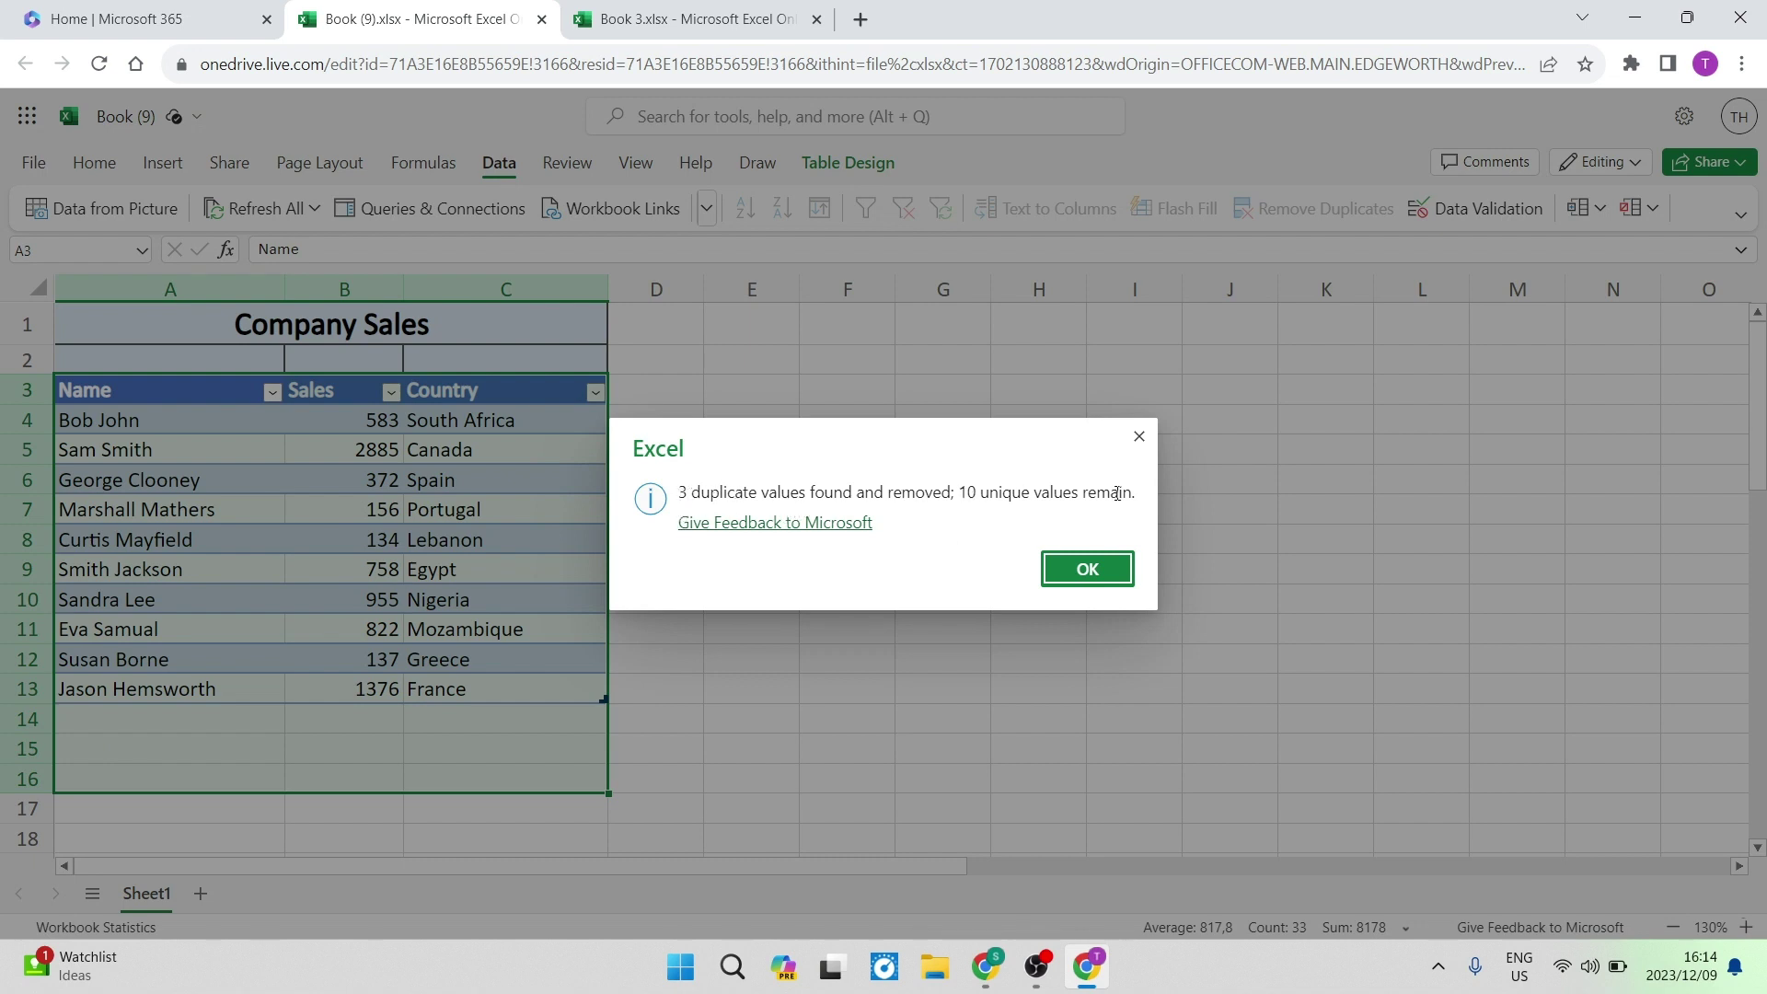
pyautogui.click(1075, 568)
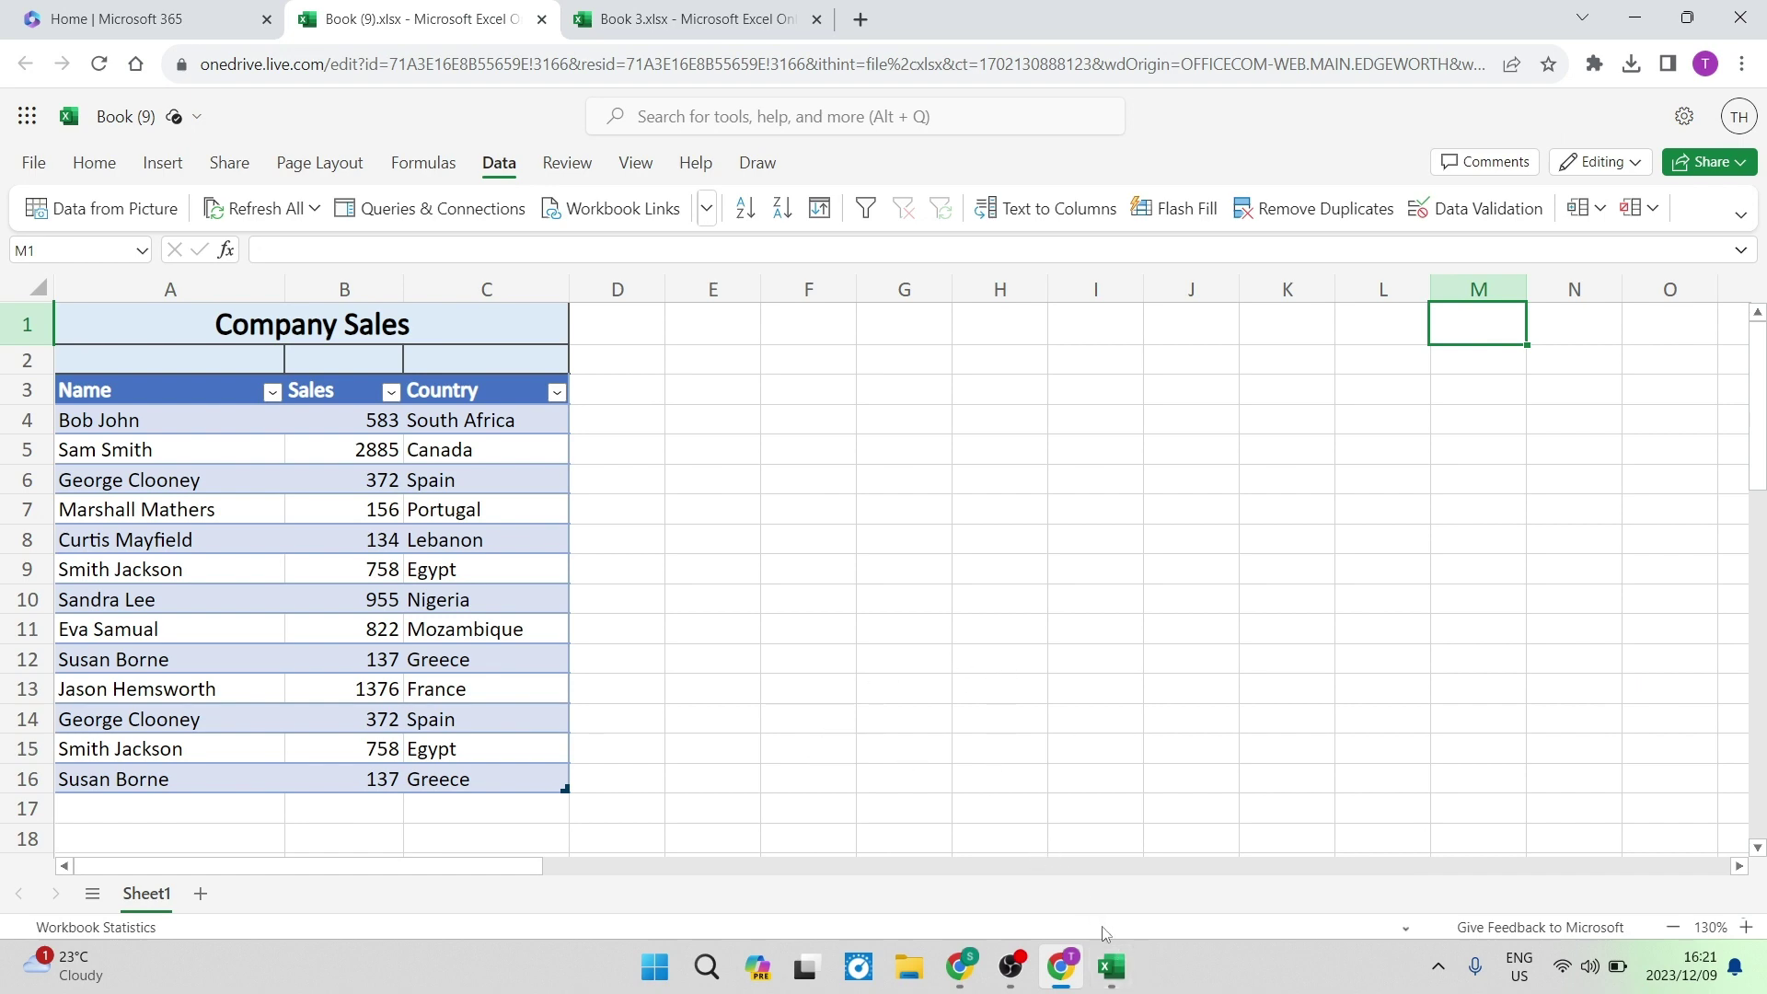
# In desktop Excel, enter =UNIQUE(Table1) in E3 and widen column G to fit Mozambique.
pyautogui.click(1111, 966)
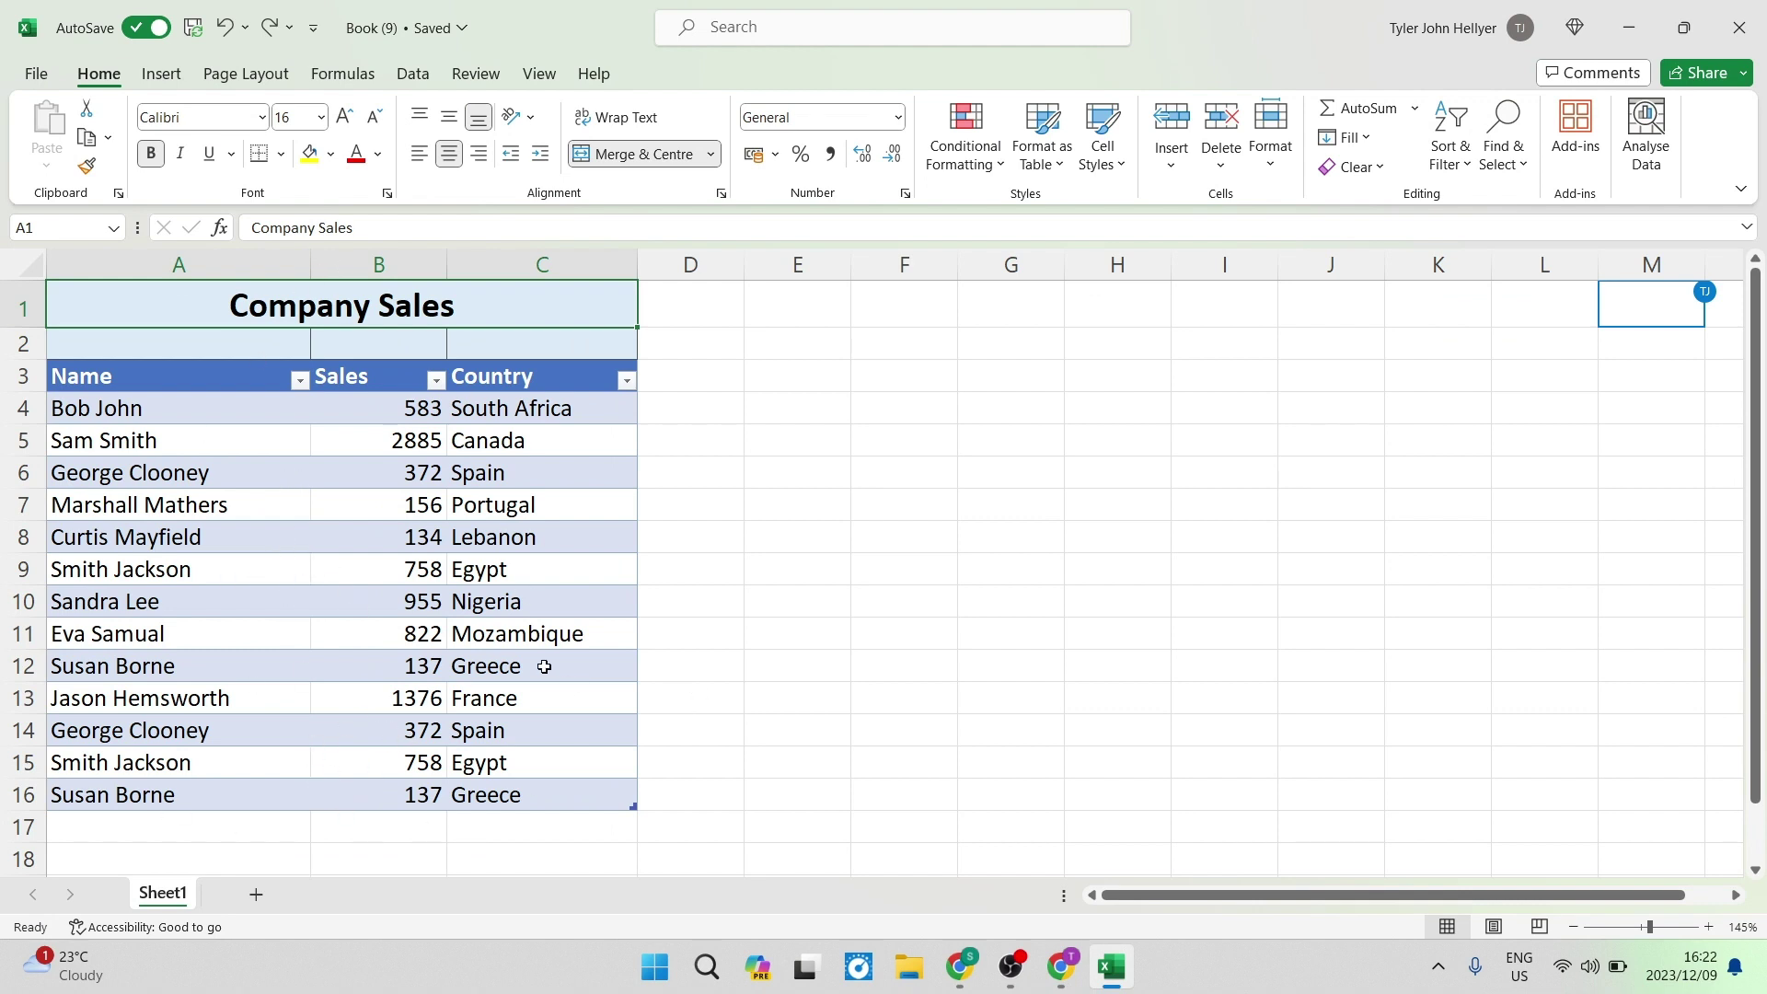
pyautogui.click(790, 379)
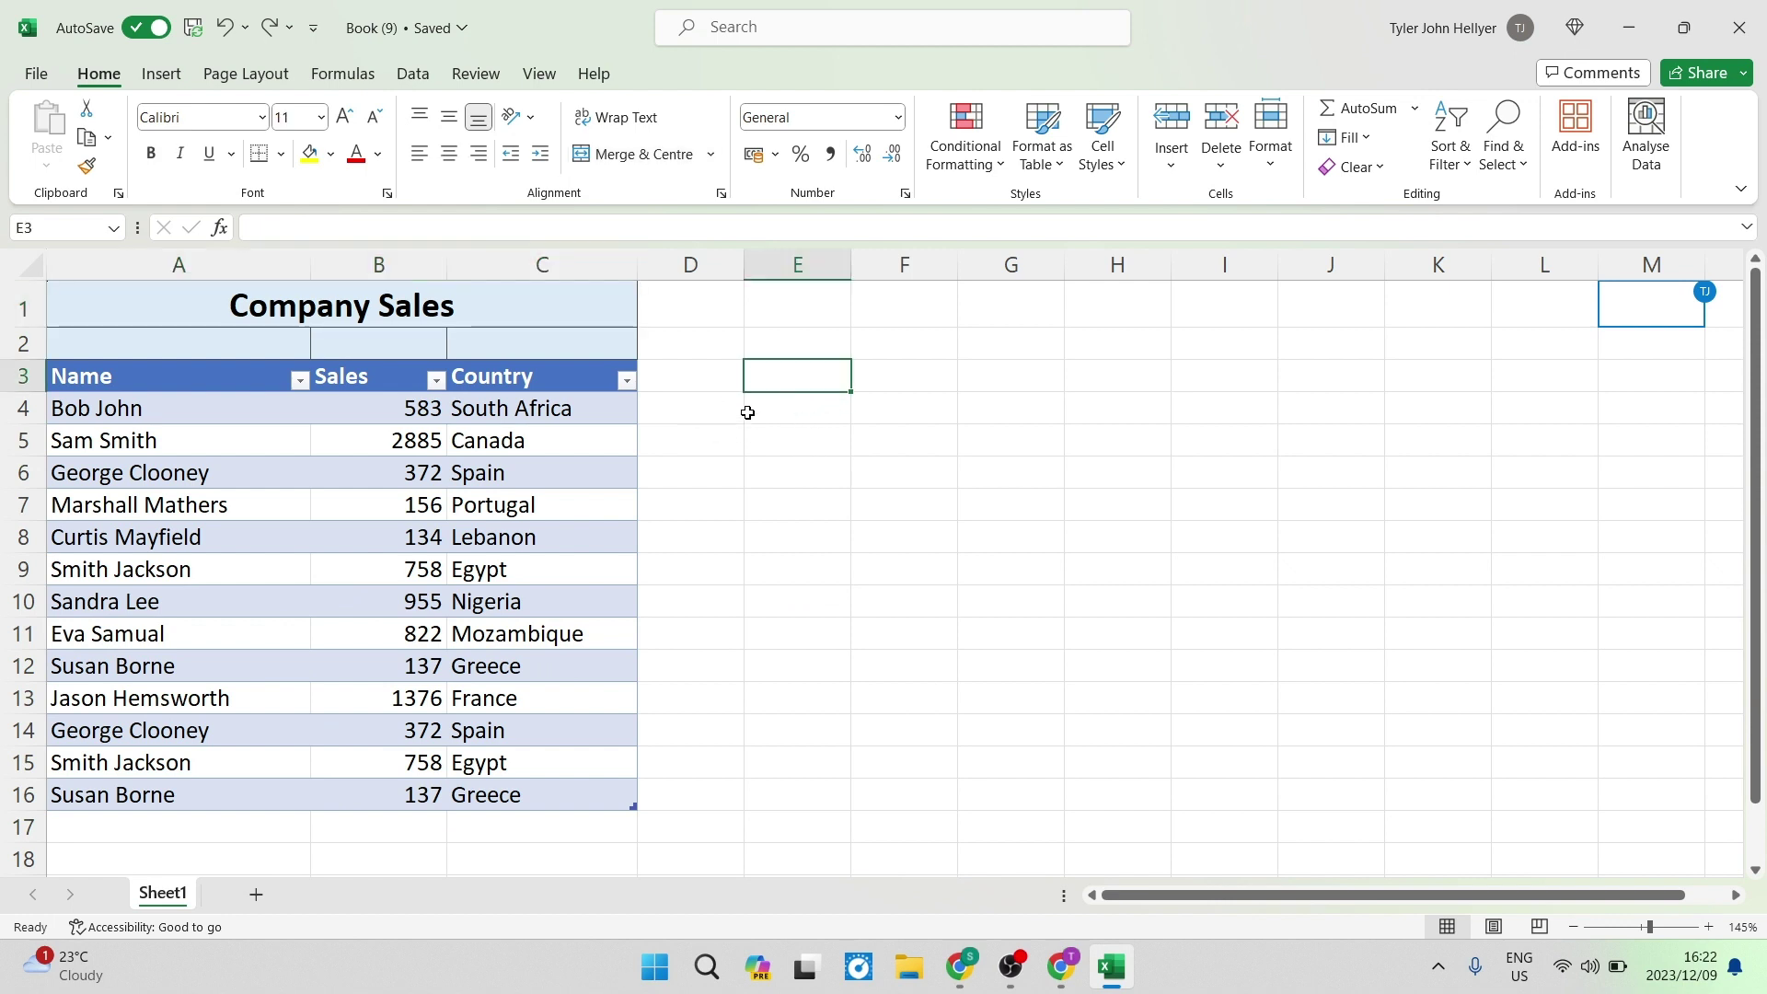
pyautogui.write('=')
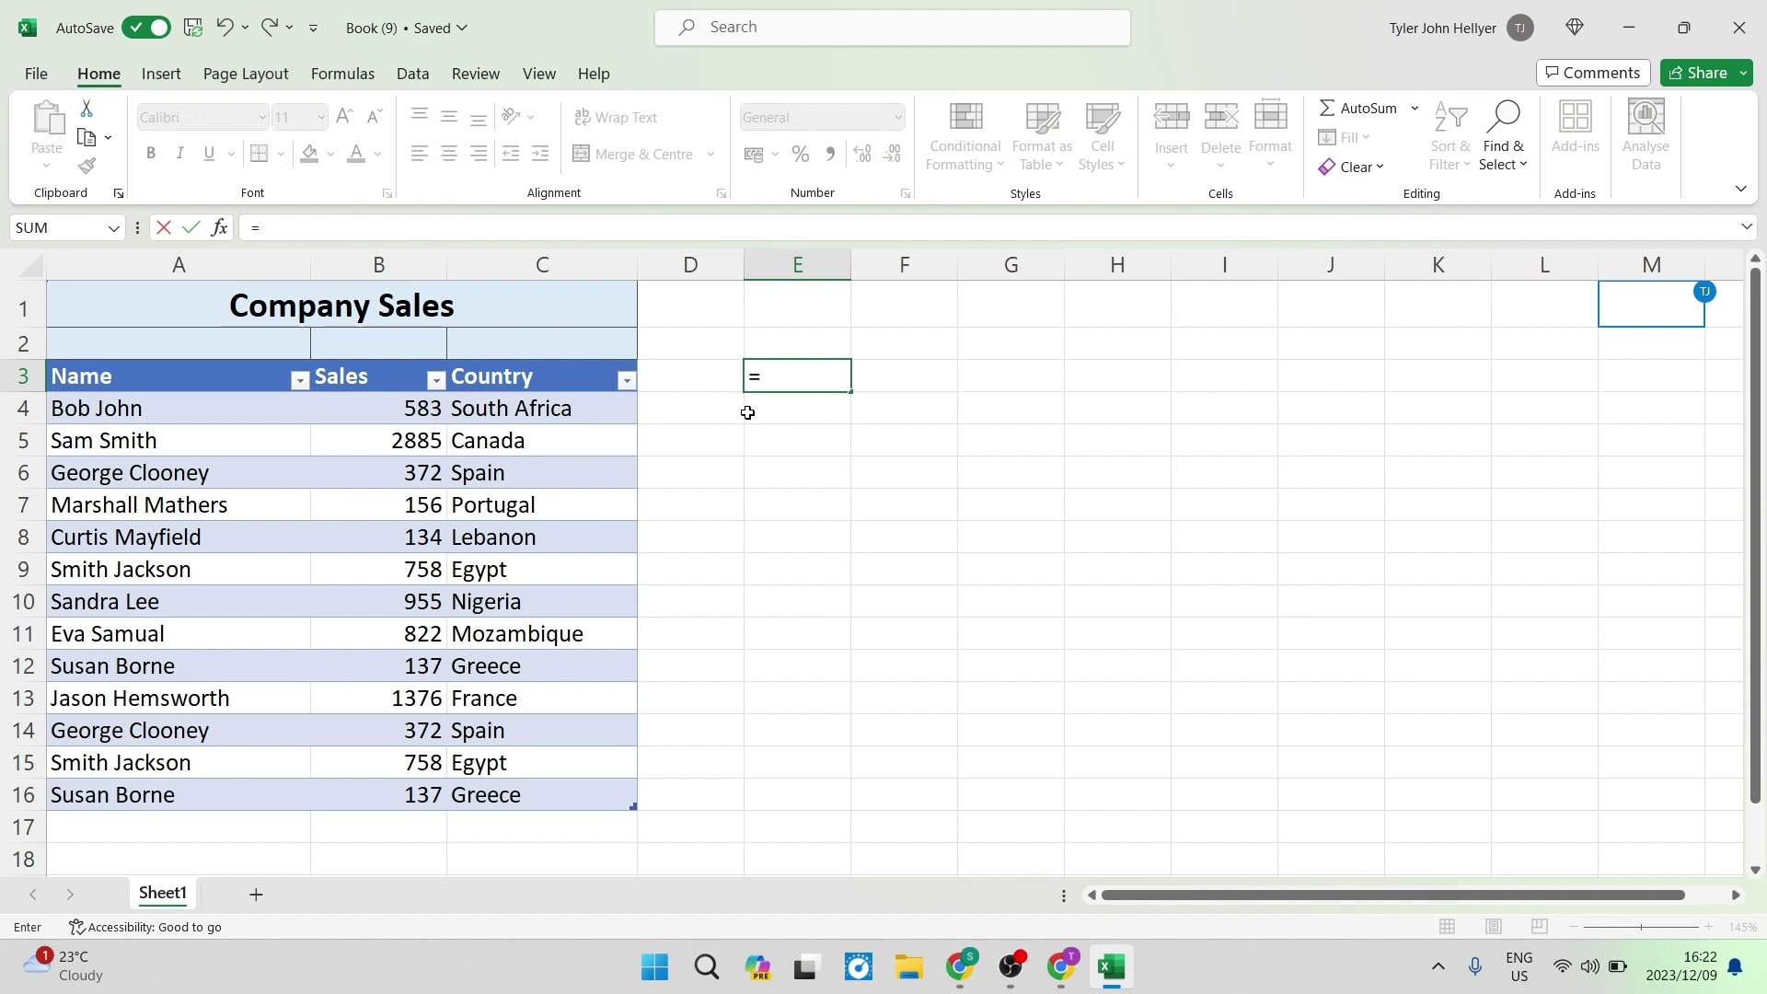
pyautogui.write('UNI')
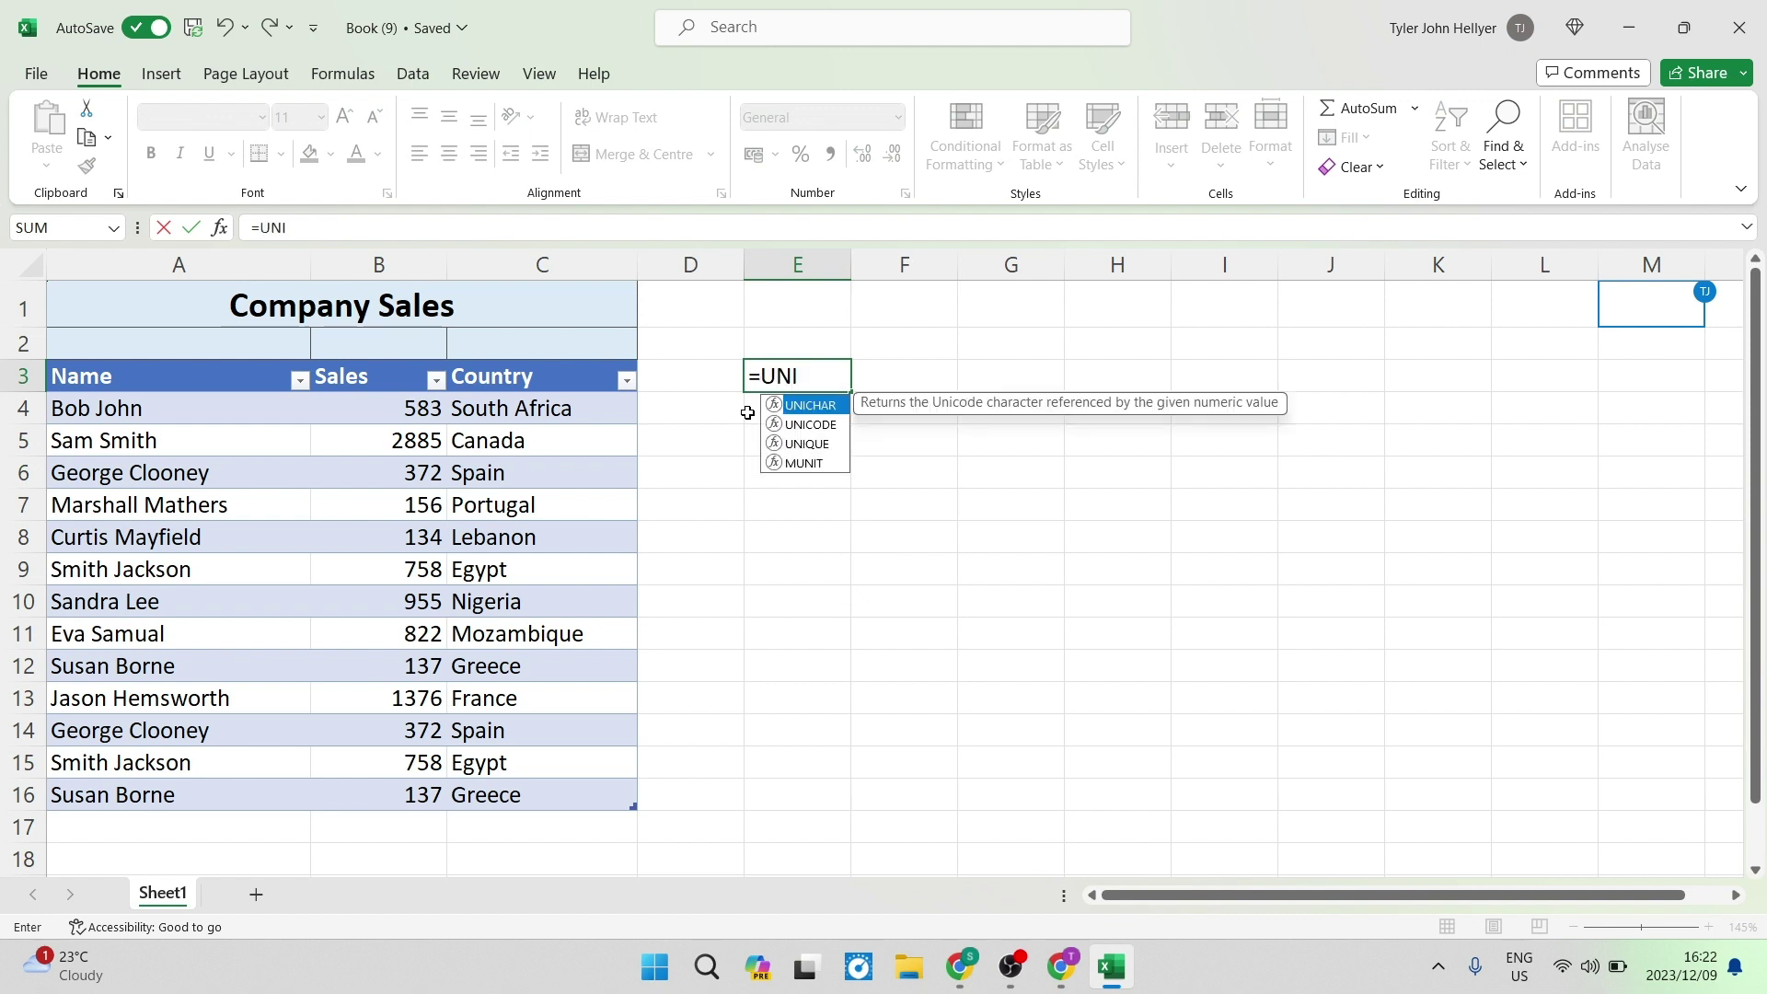
pyautogui.write('QUE')
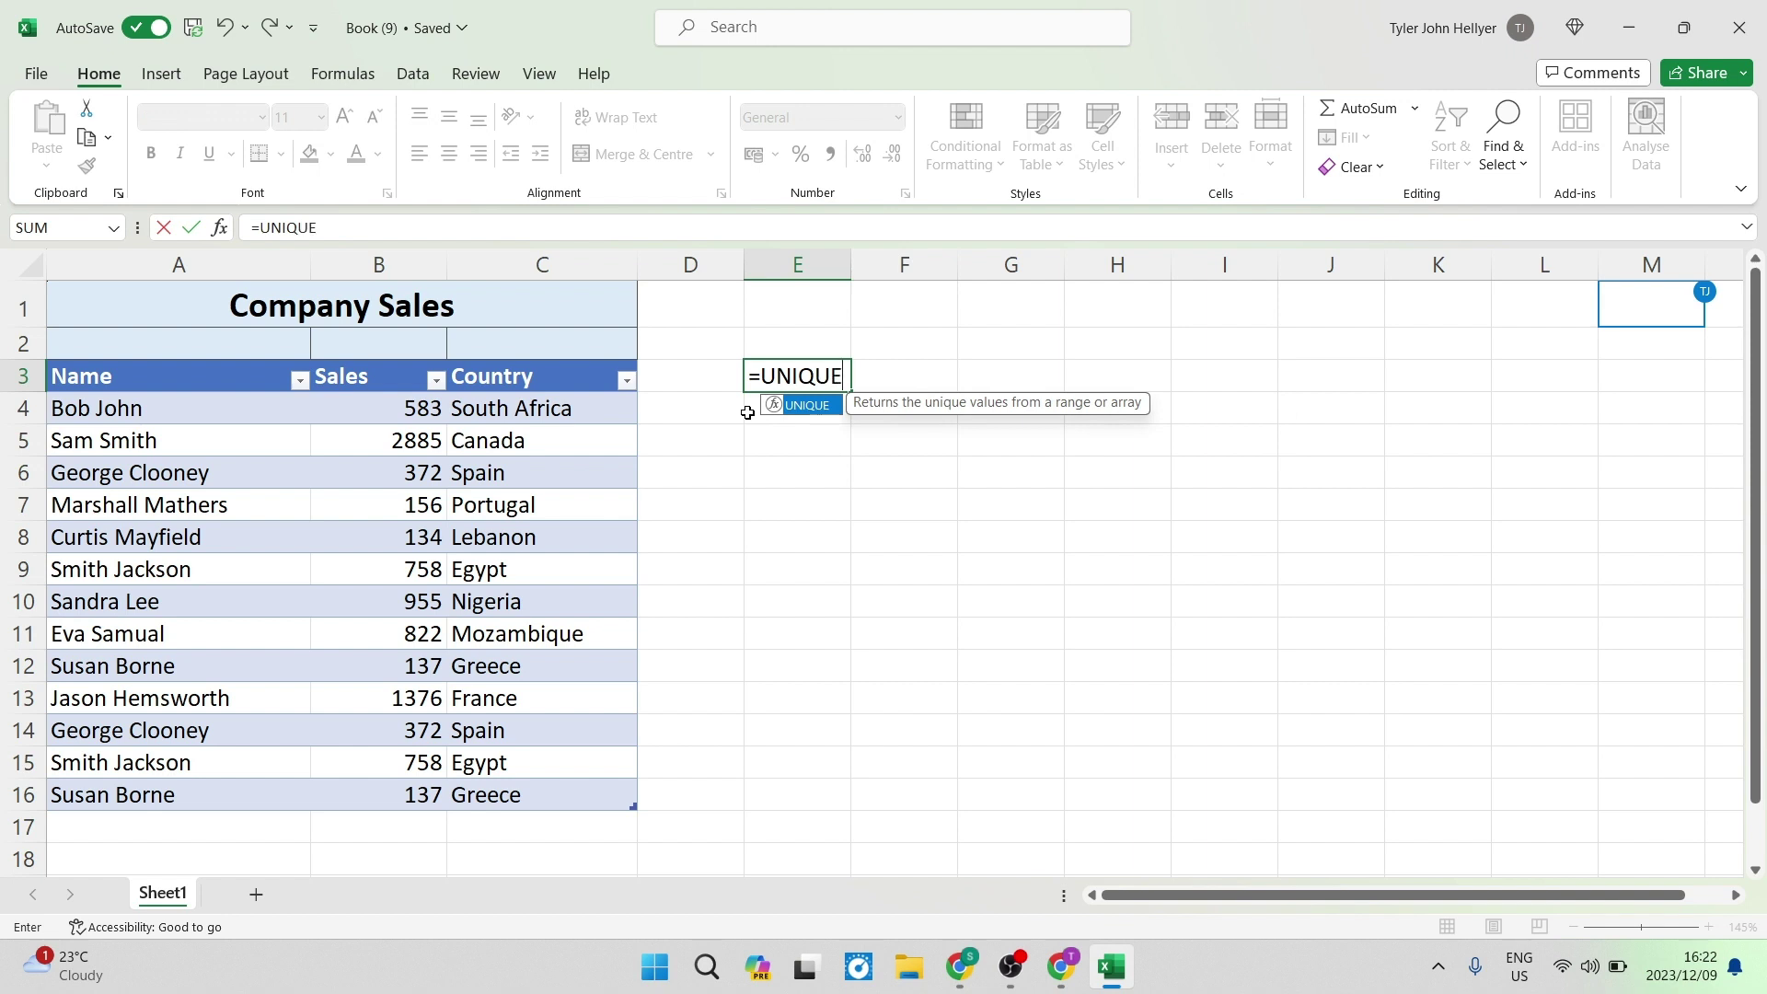
pyautogui.write('(')
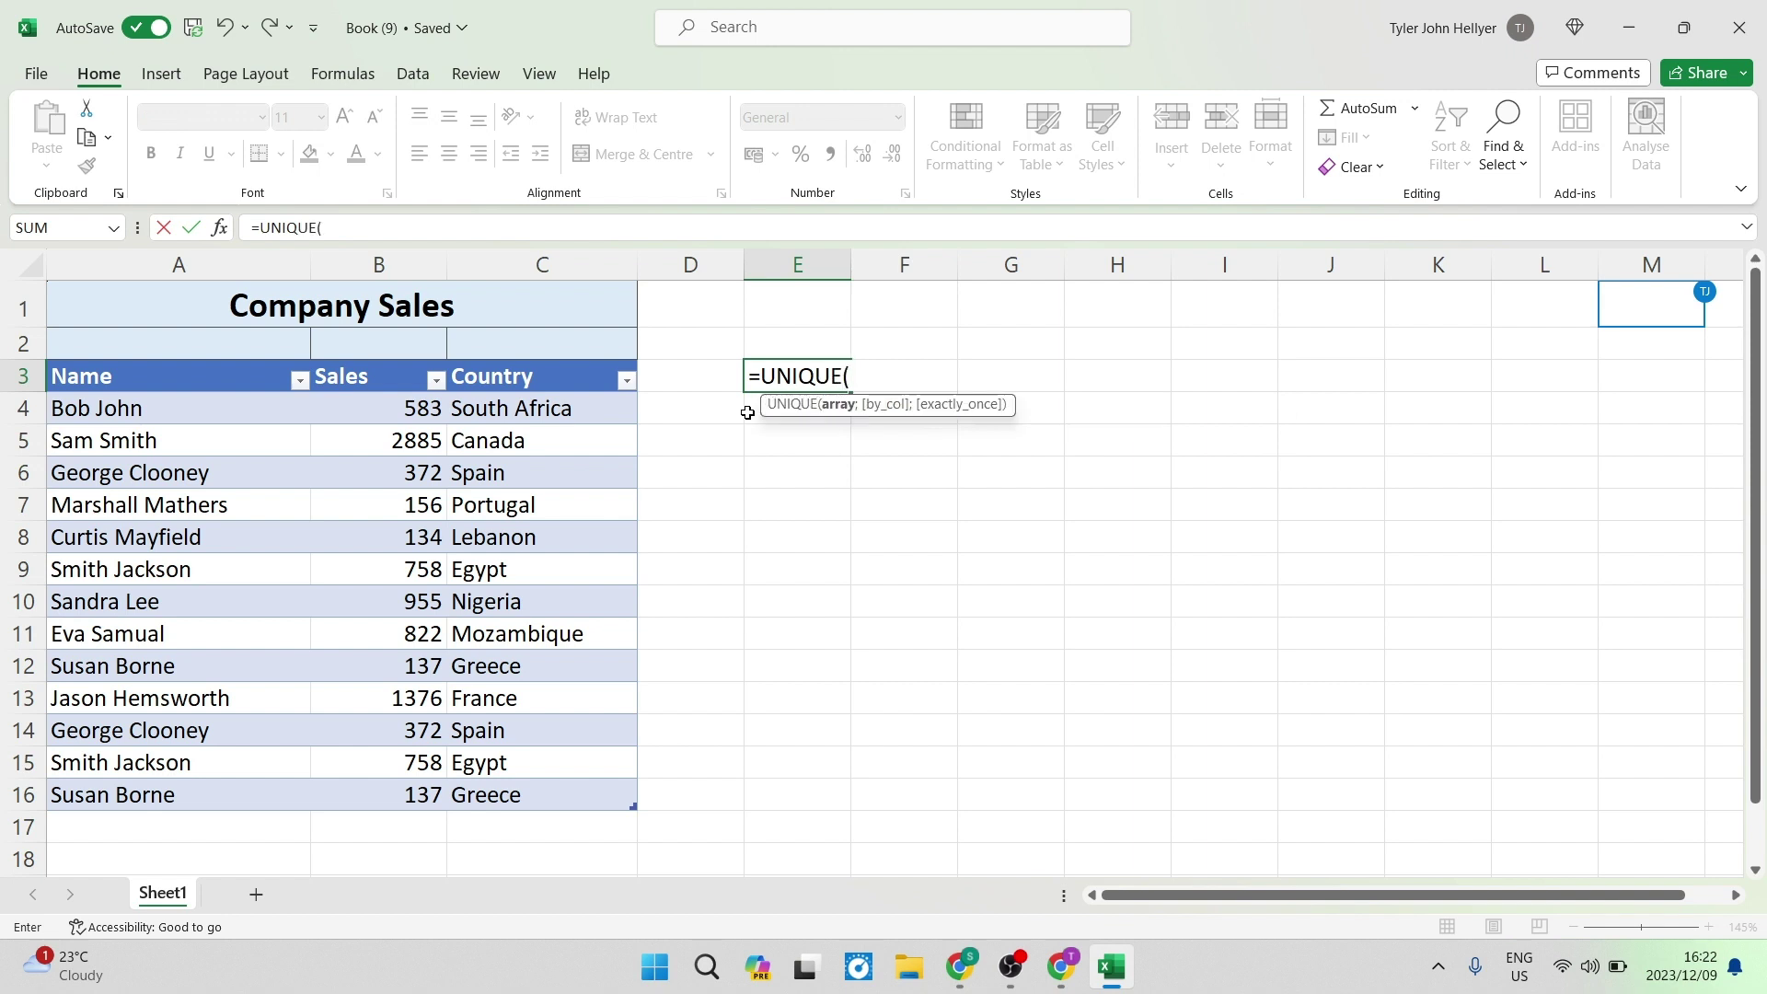
pyautogui.click(40, 353)
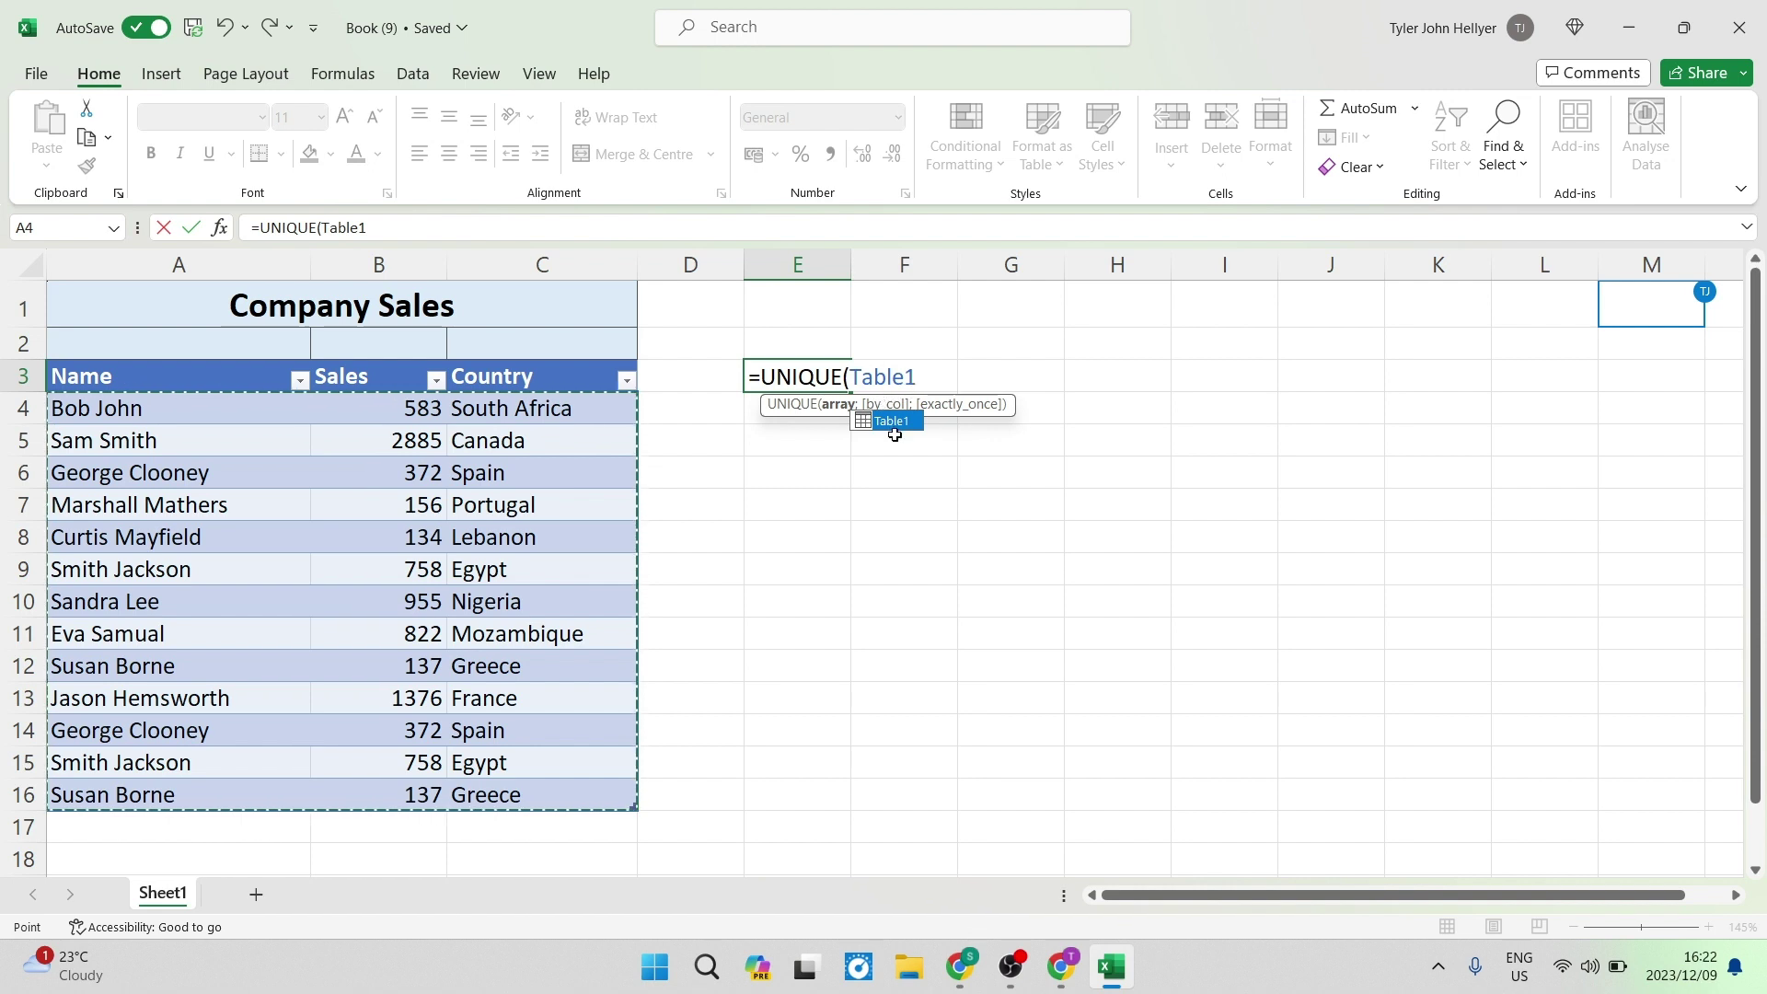
pyautogui.write(')')
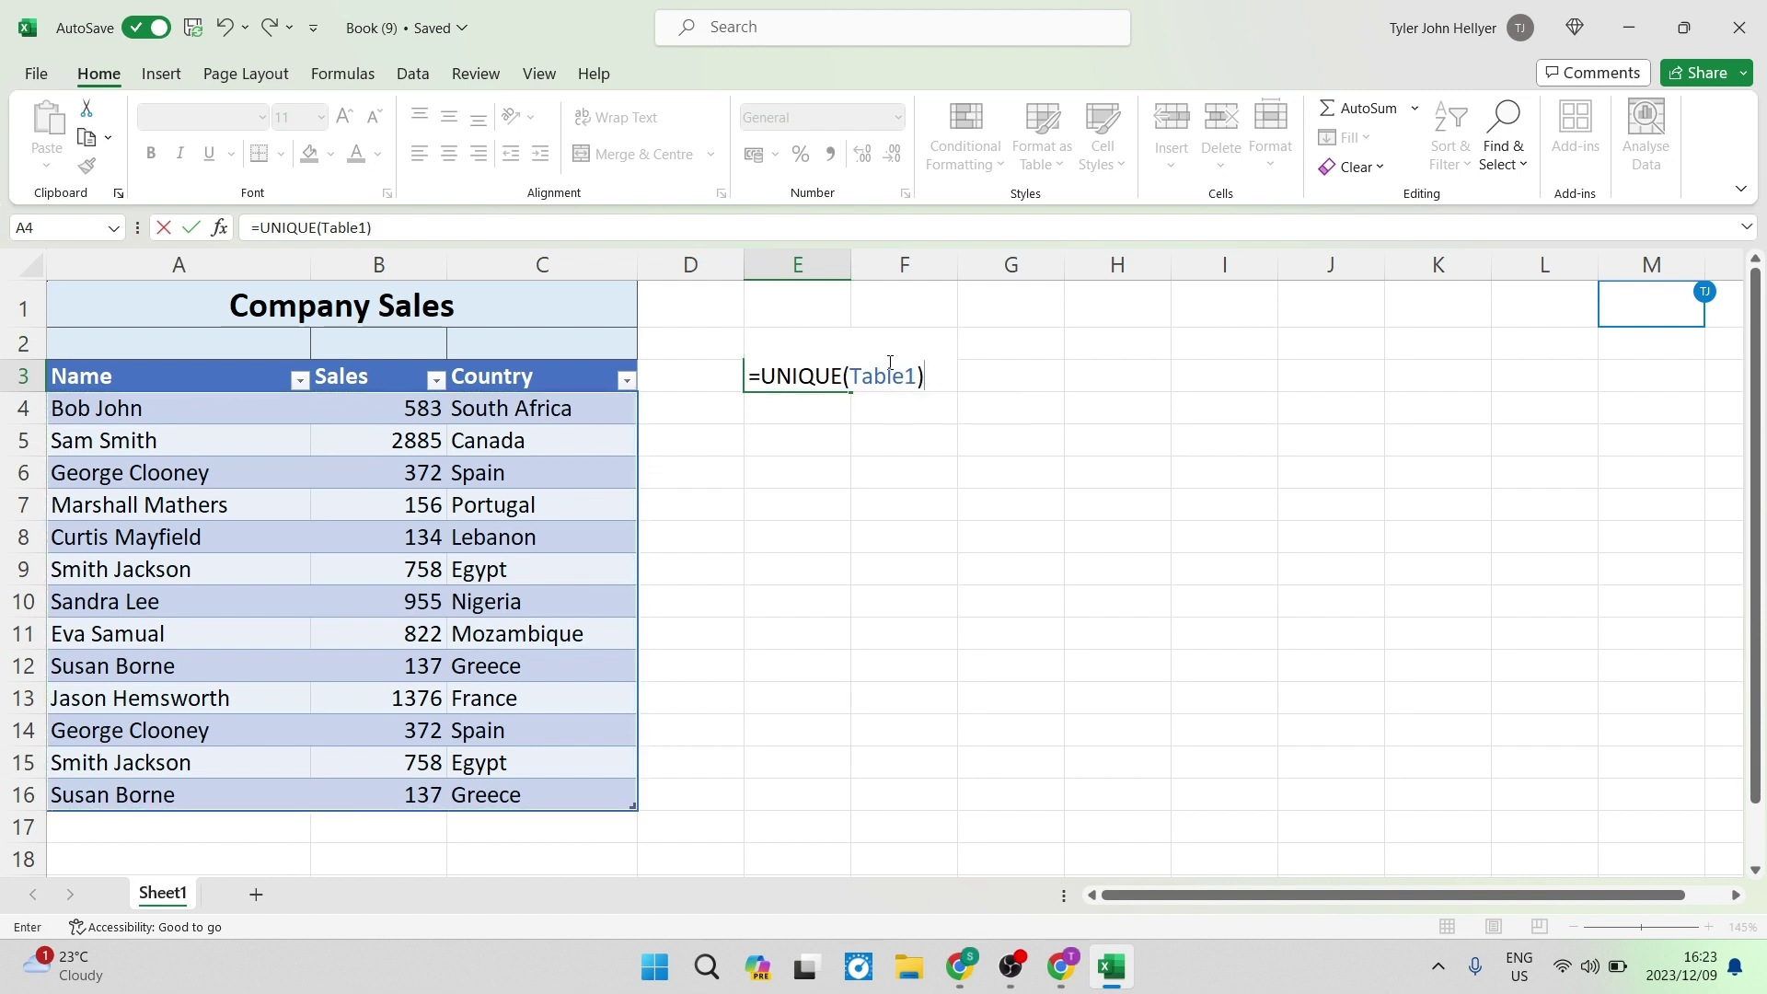
pyautogui.press('Return')
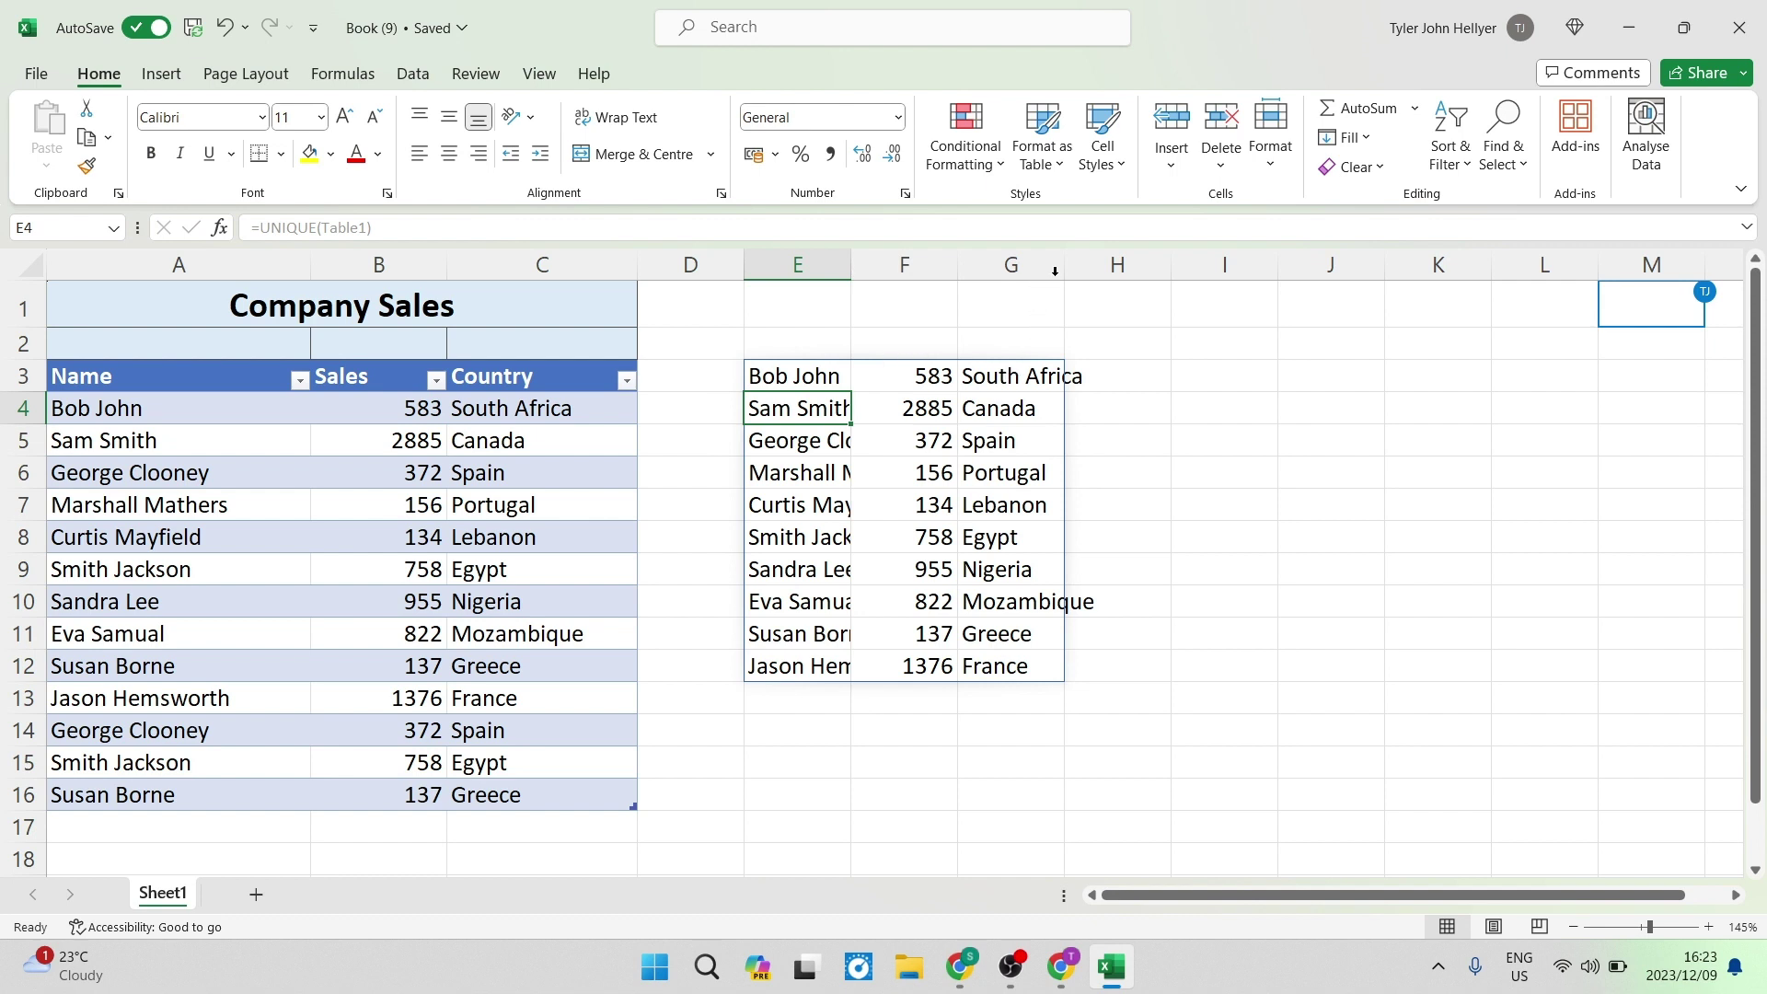
pyautogui.moveTo(1065, 264); pyautogui.dragTo(1121, 264)
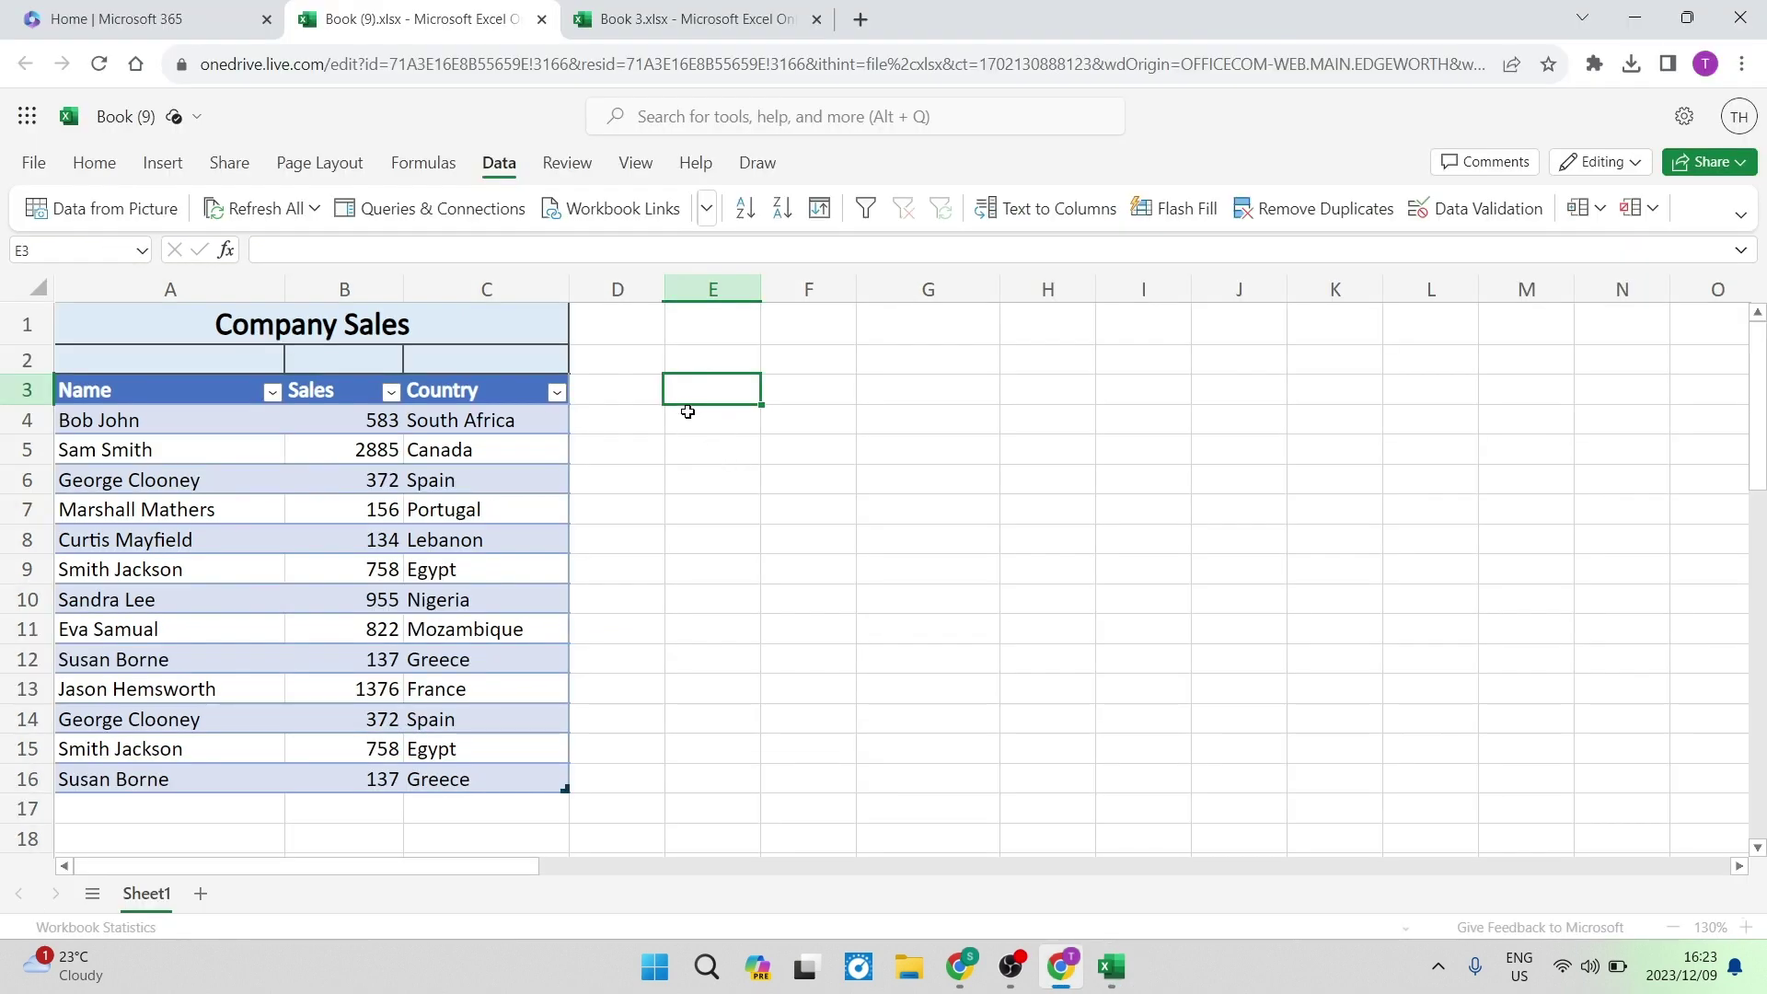
# Enter =UNIQUE(Table1) in cell E3, referencing the whole Company Sales table.
pyautogui.write('=')
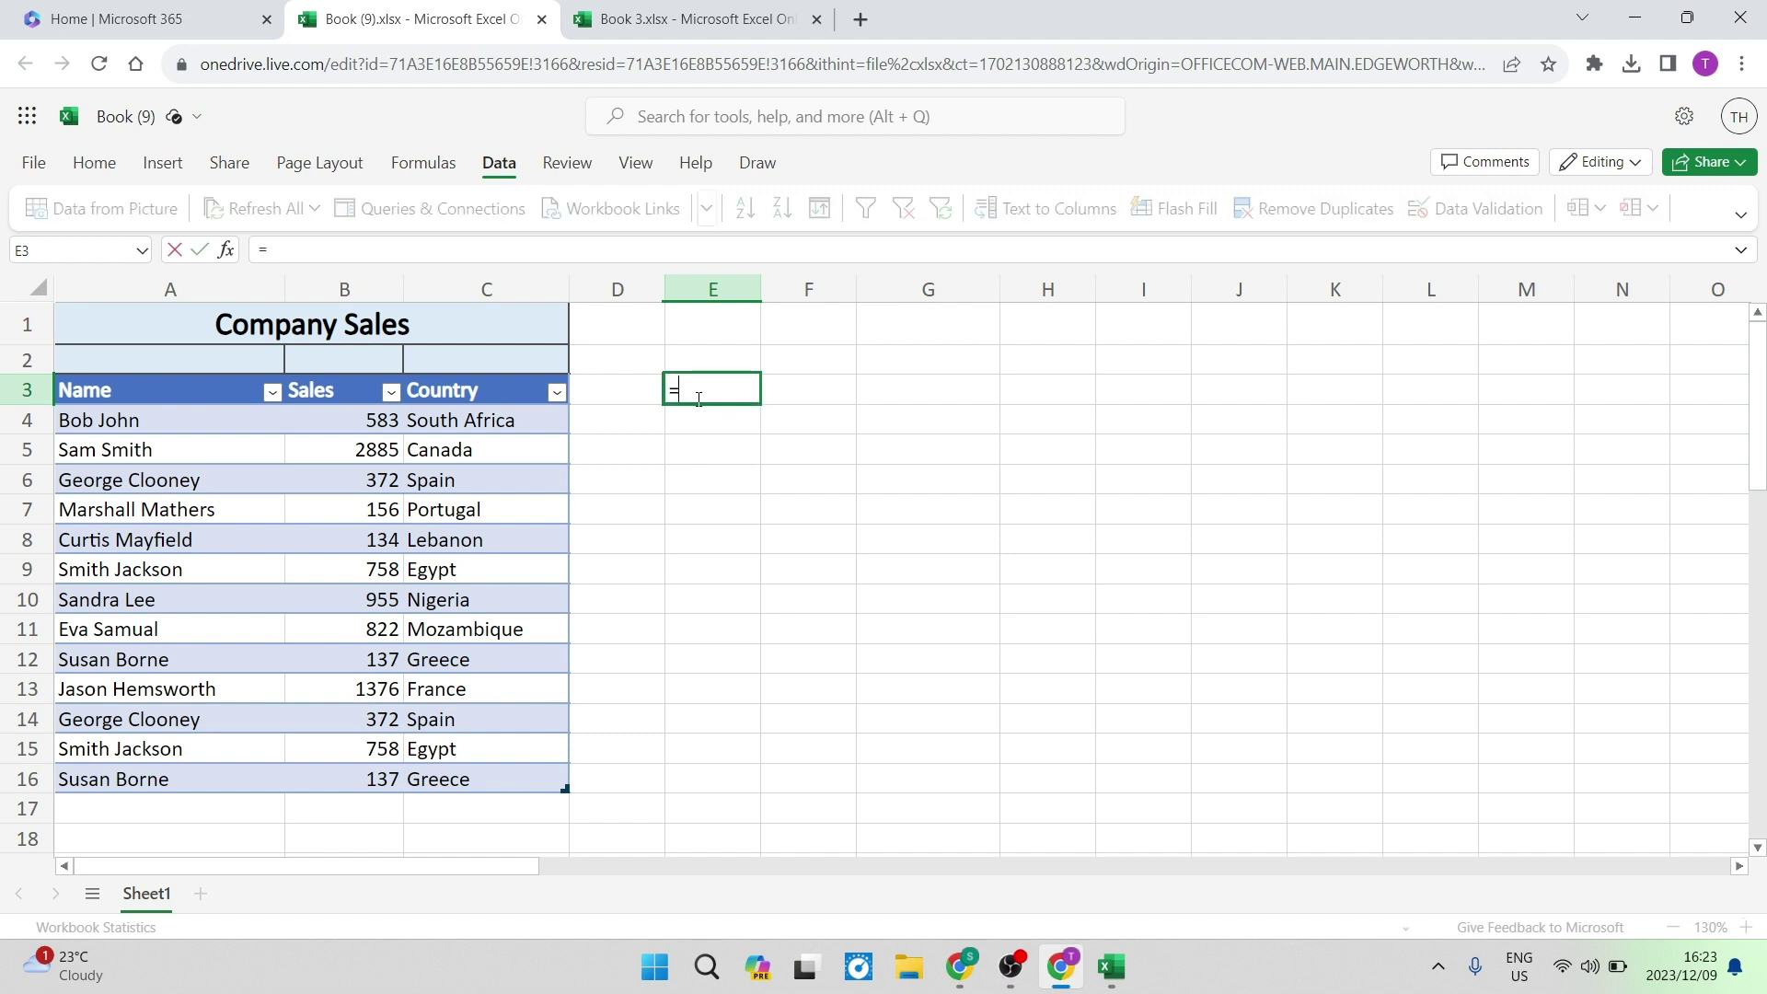
pyautogui.write('UNIQUE')
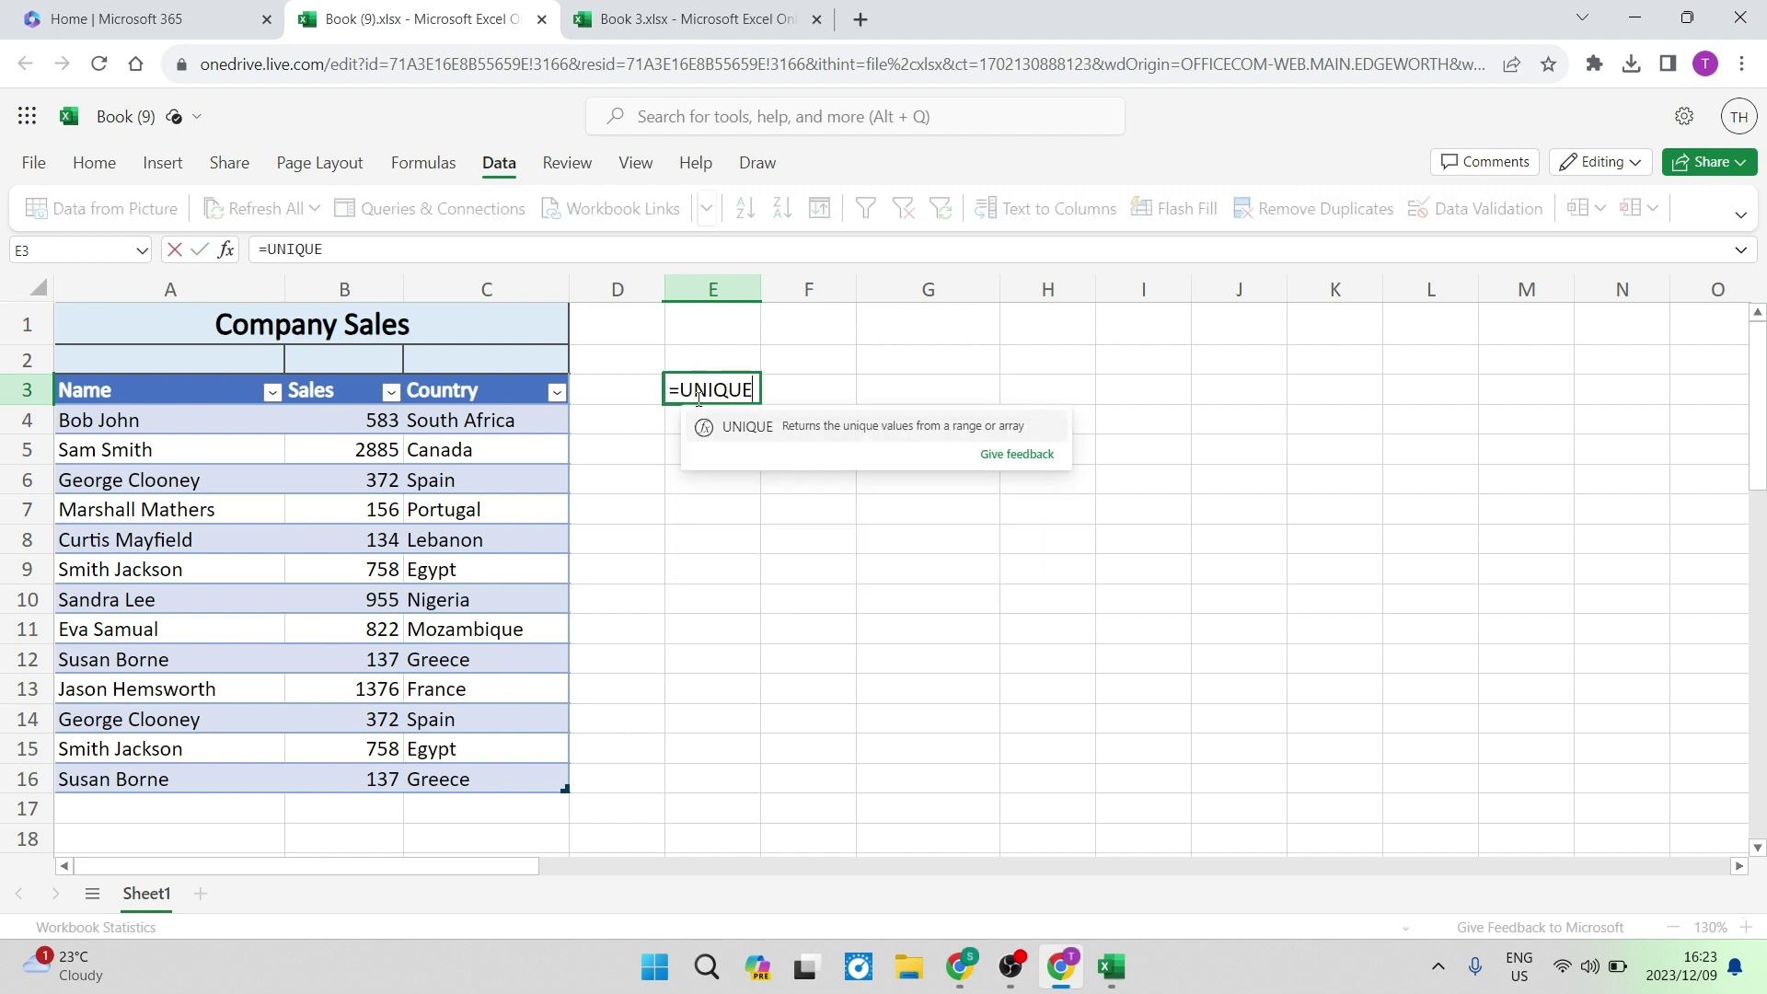
pyautogui.write('(')
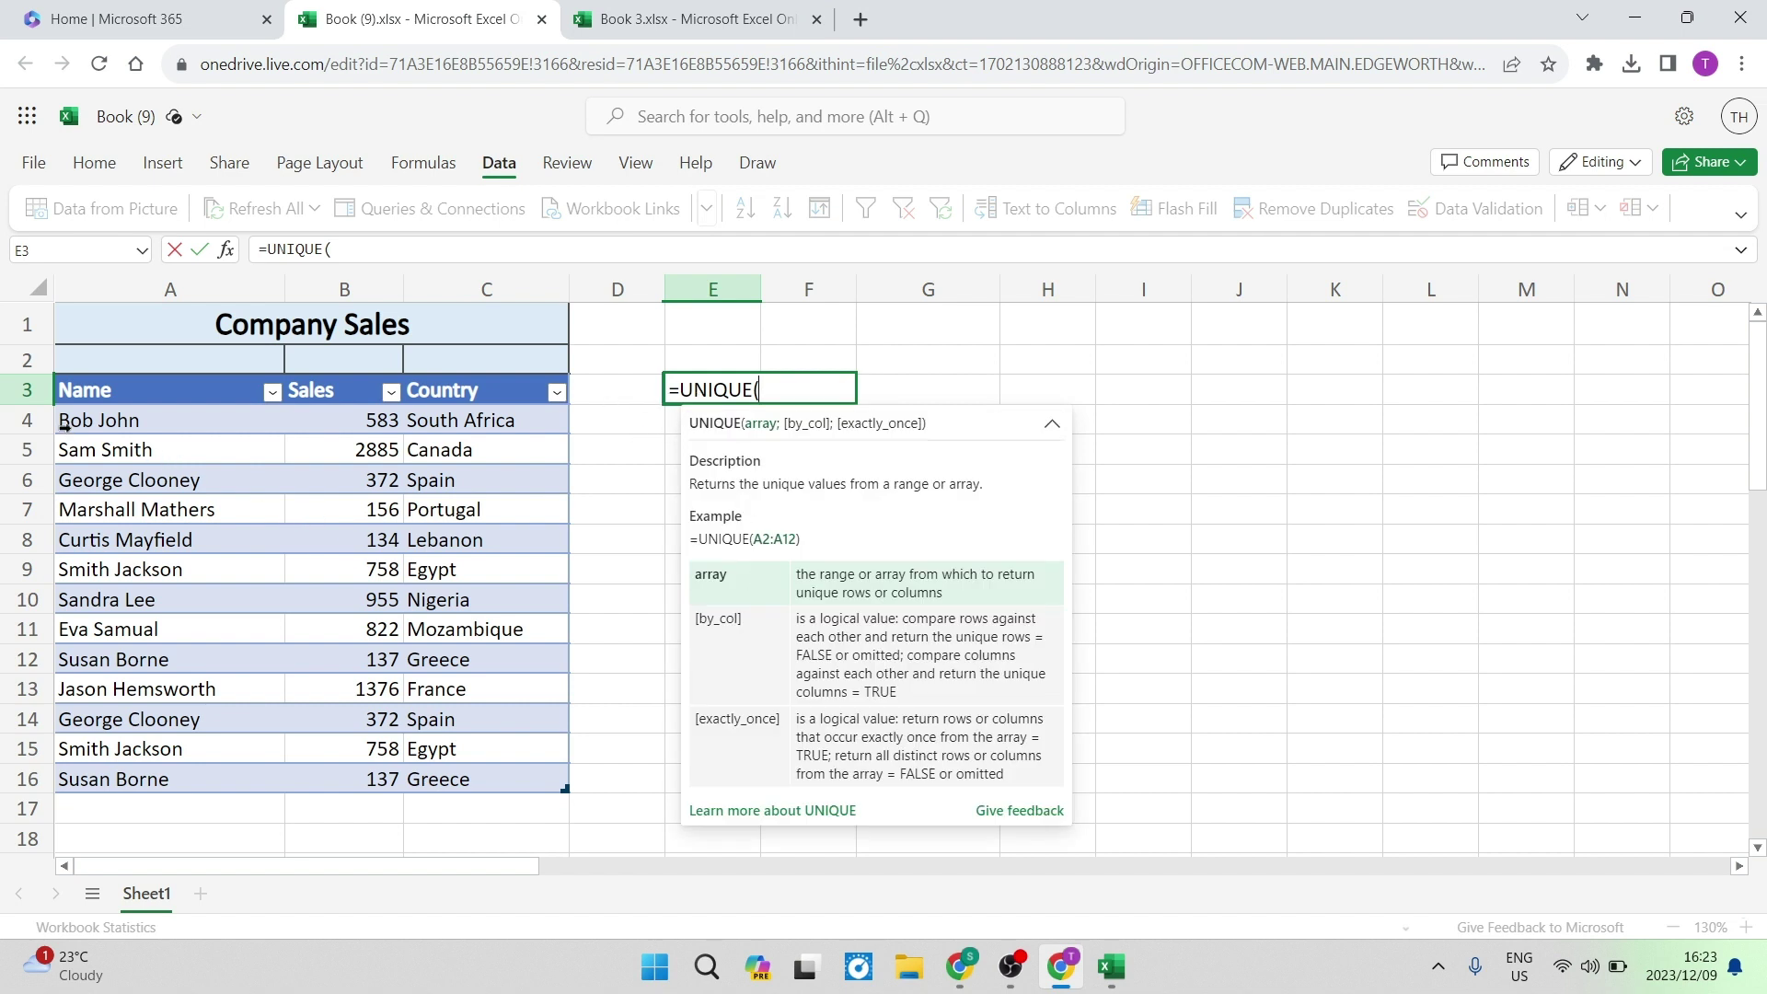
pyautogui.click(48, 365)
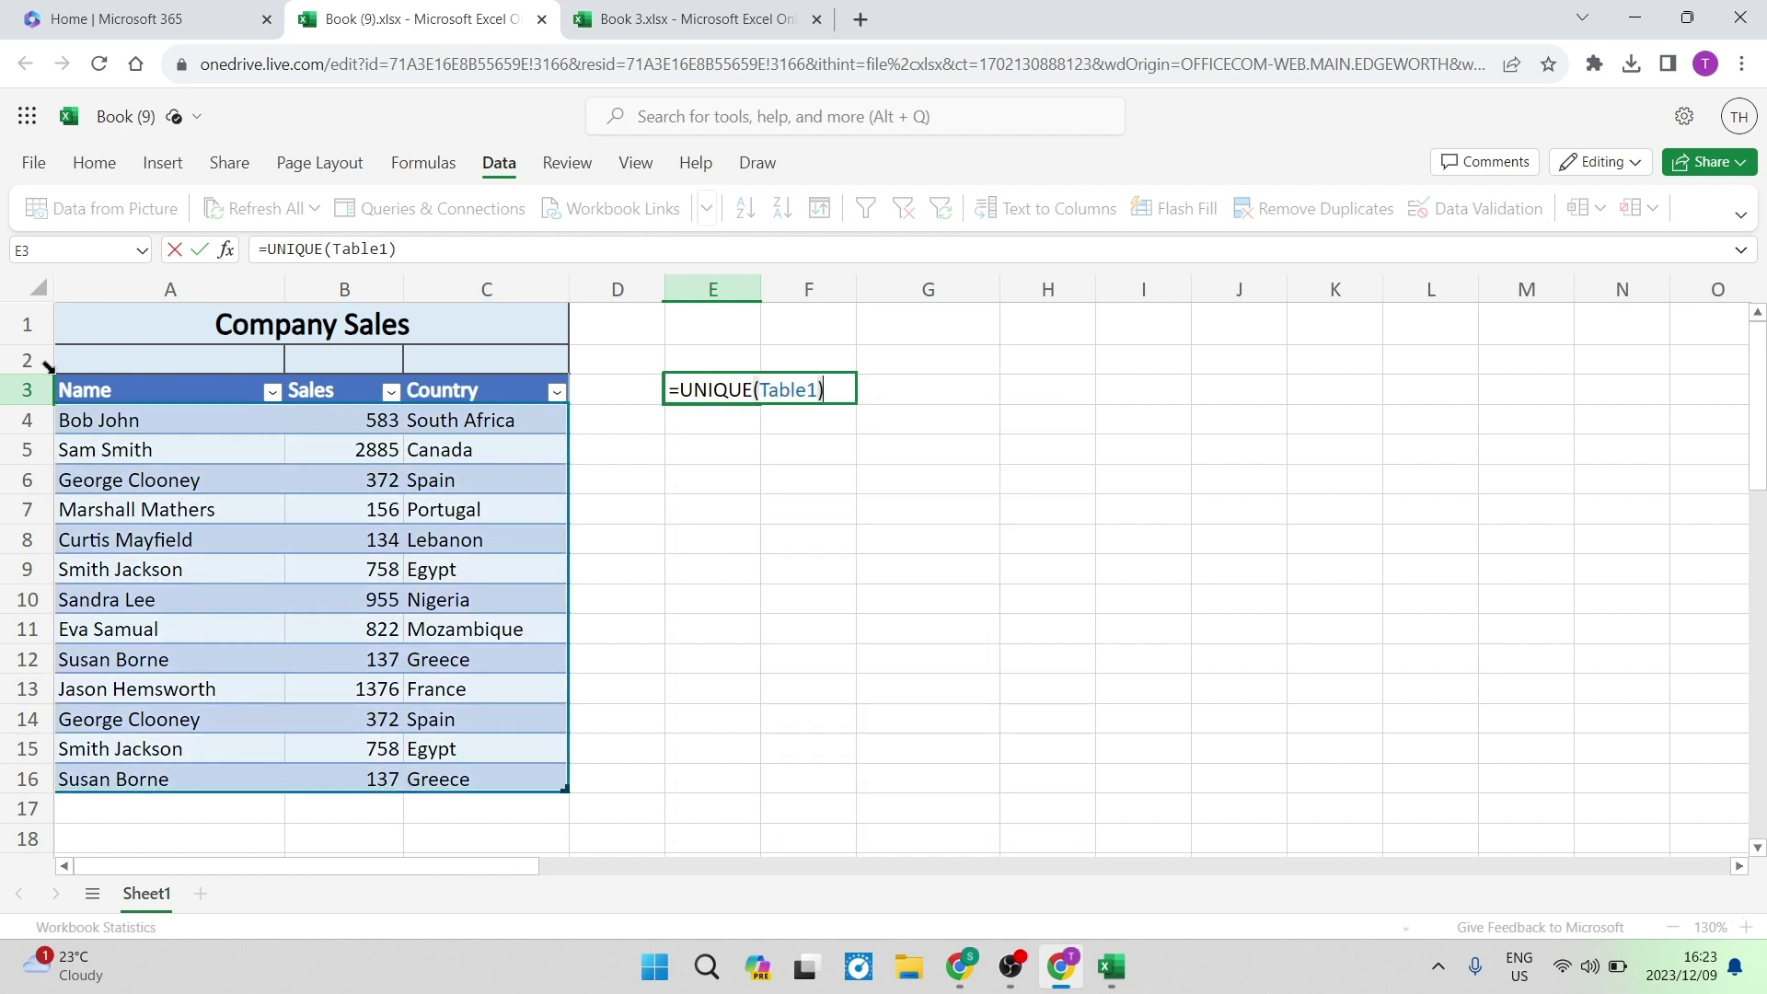
pyautogui.press('Return')
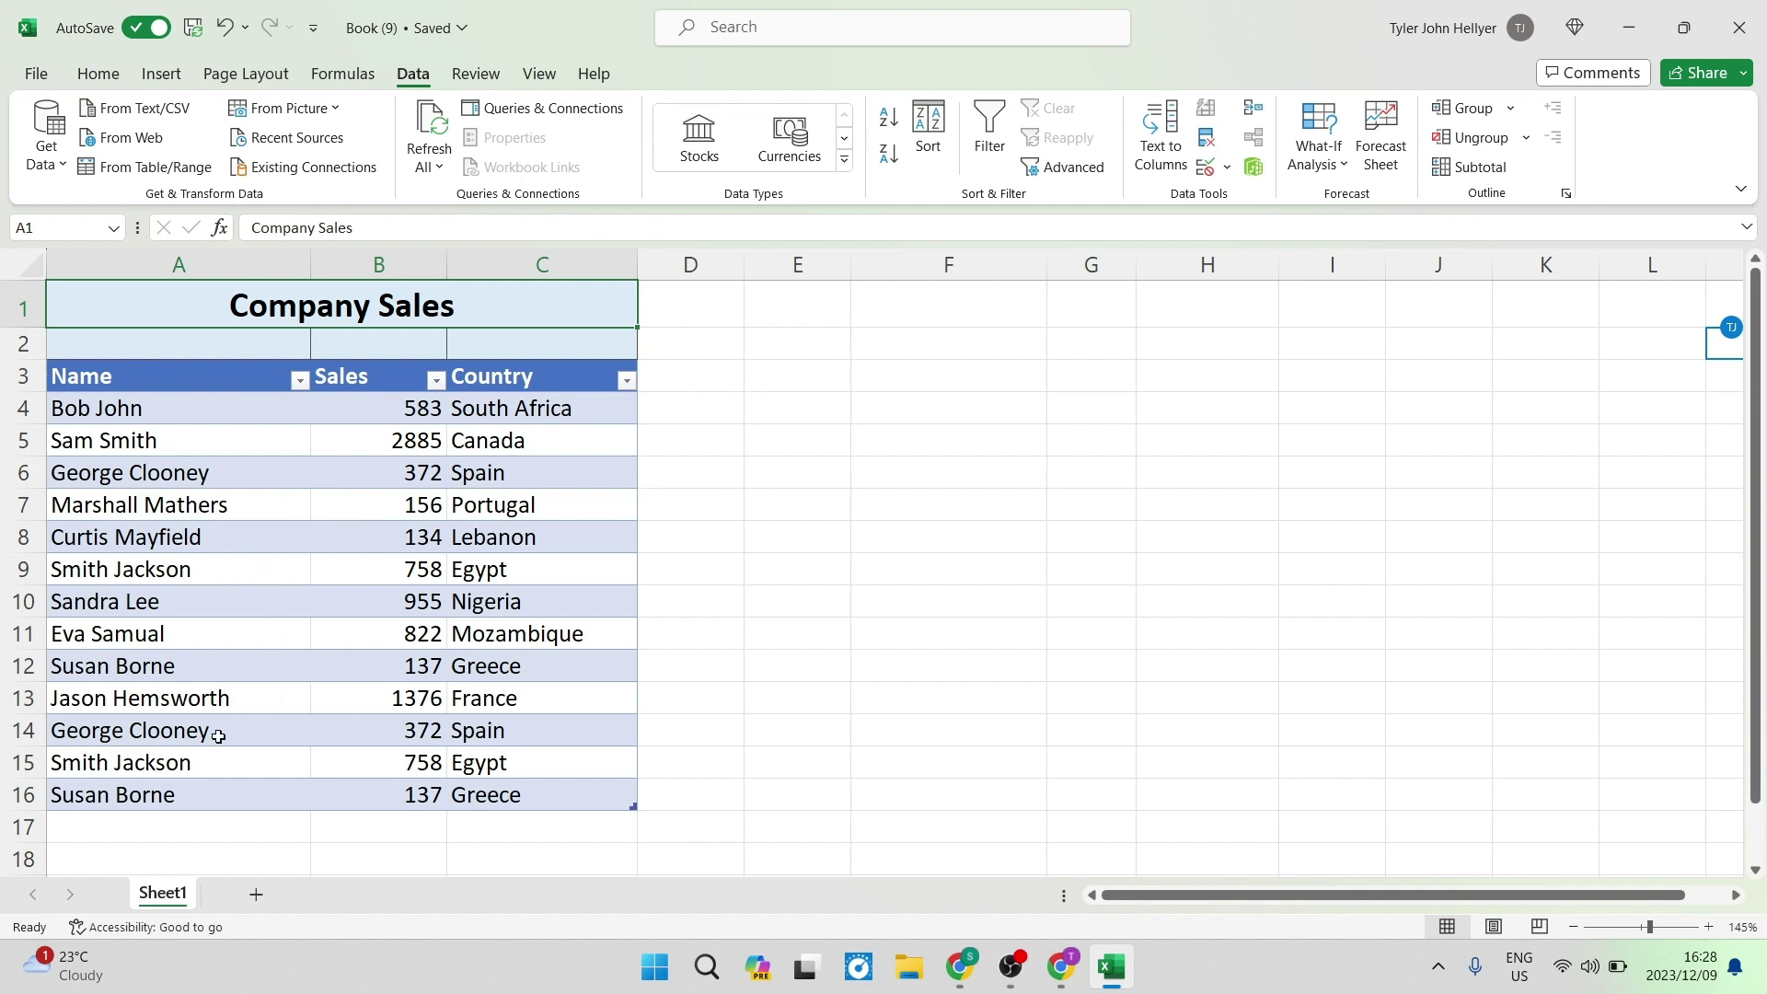
pyautogui.moveTo(187, 792); pyautogui.dragTo(199, 725)
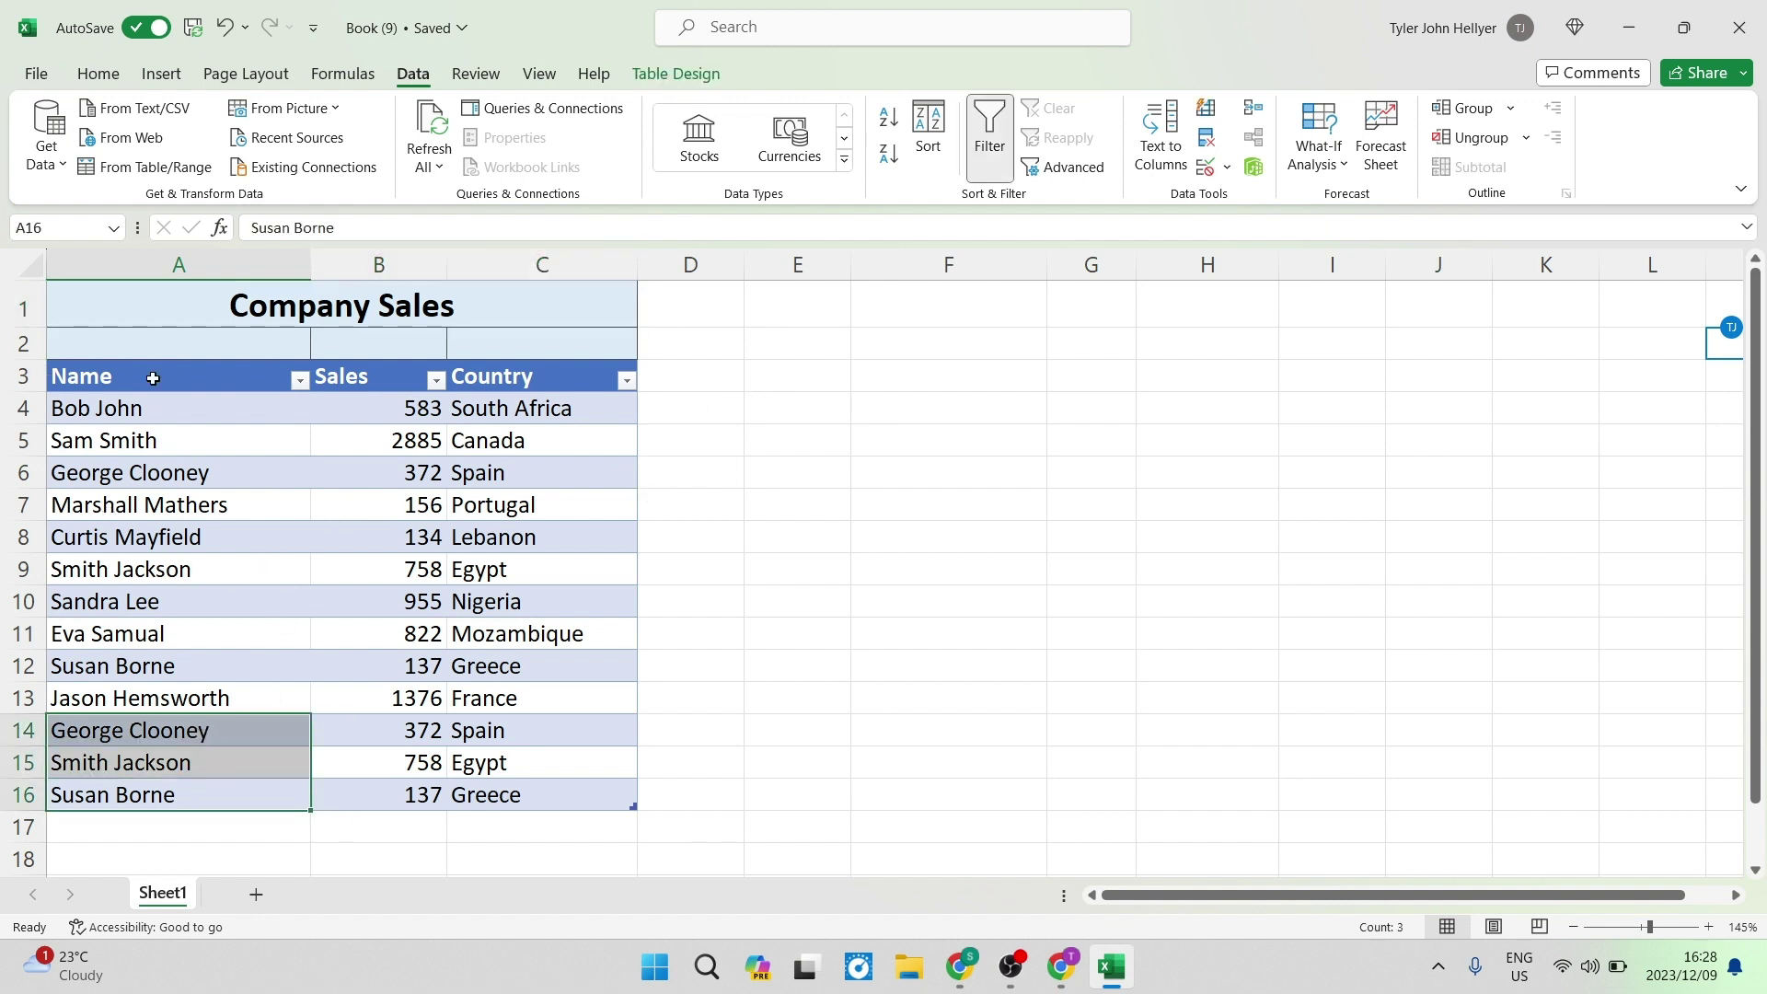
pyautogui.doubleClick(414, 78)
pyautogui.doubleClick(412, 78)
pyautogui.click(260, 568)
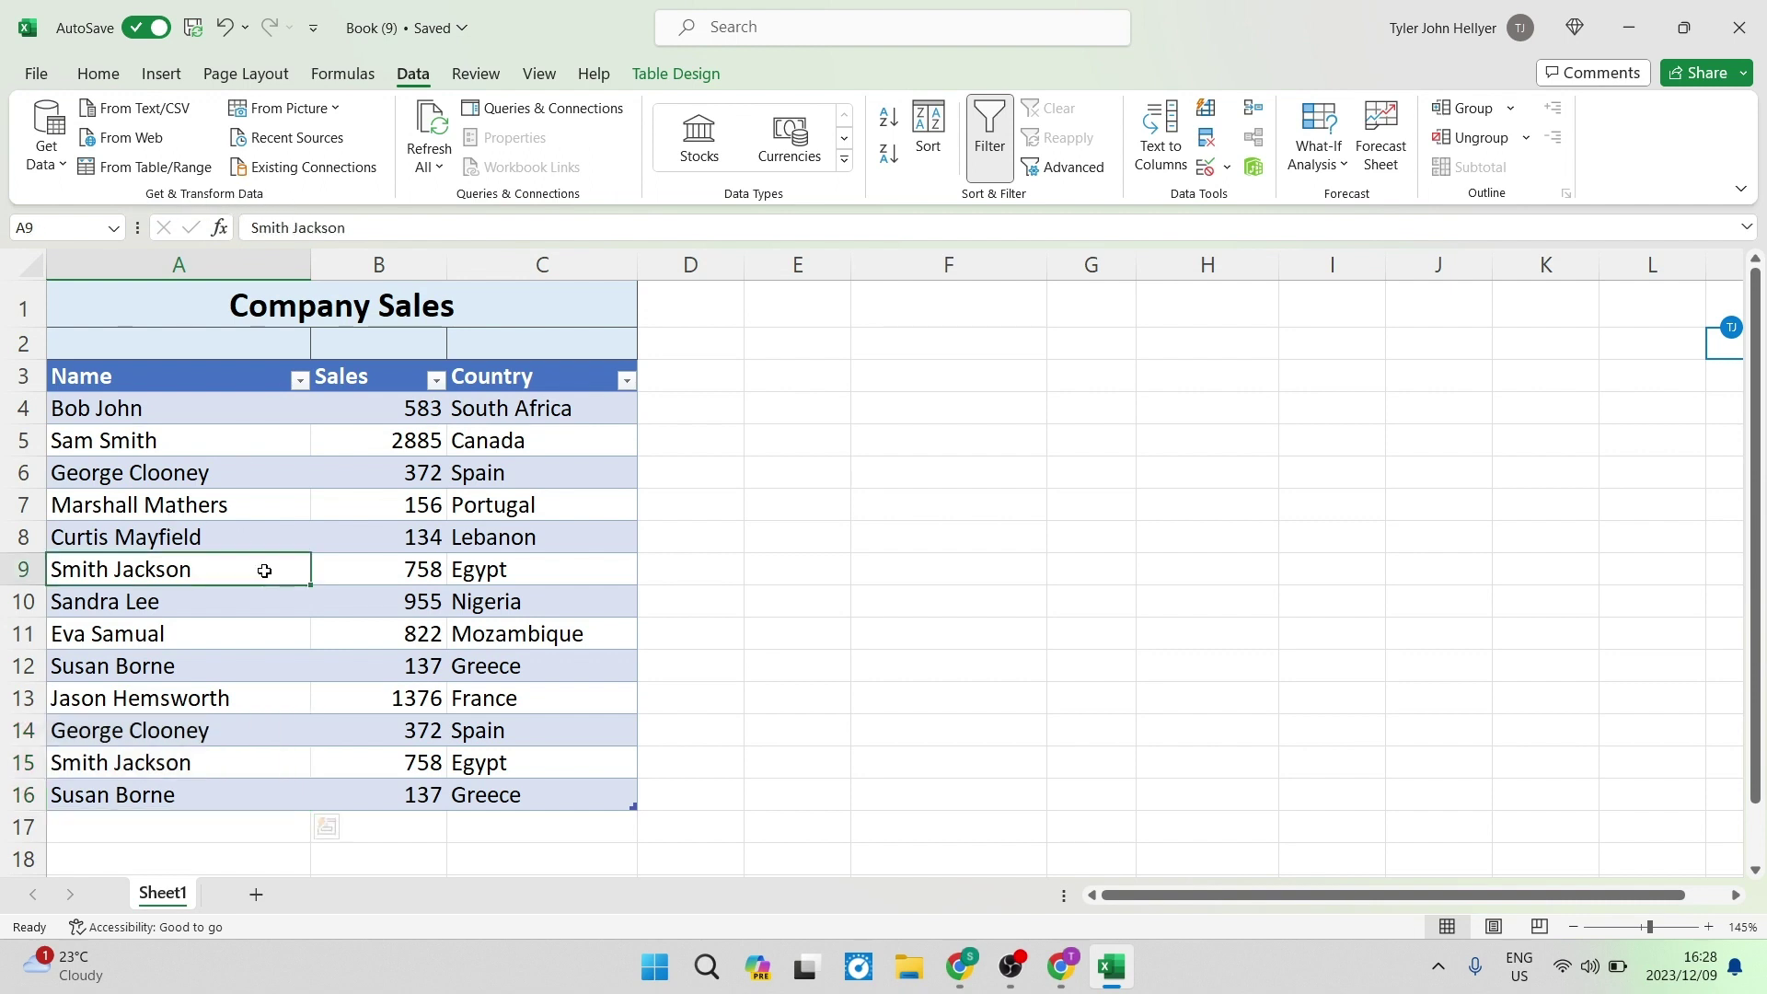
pyautogui.click(340, 471)
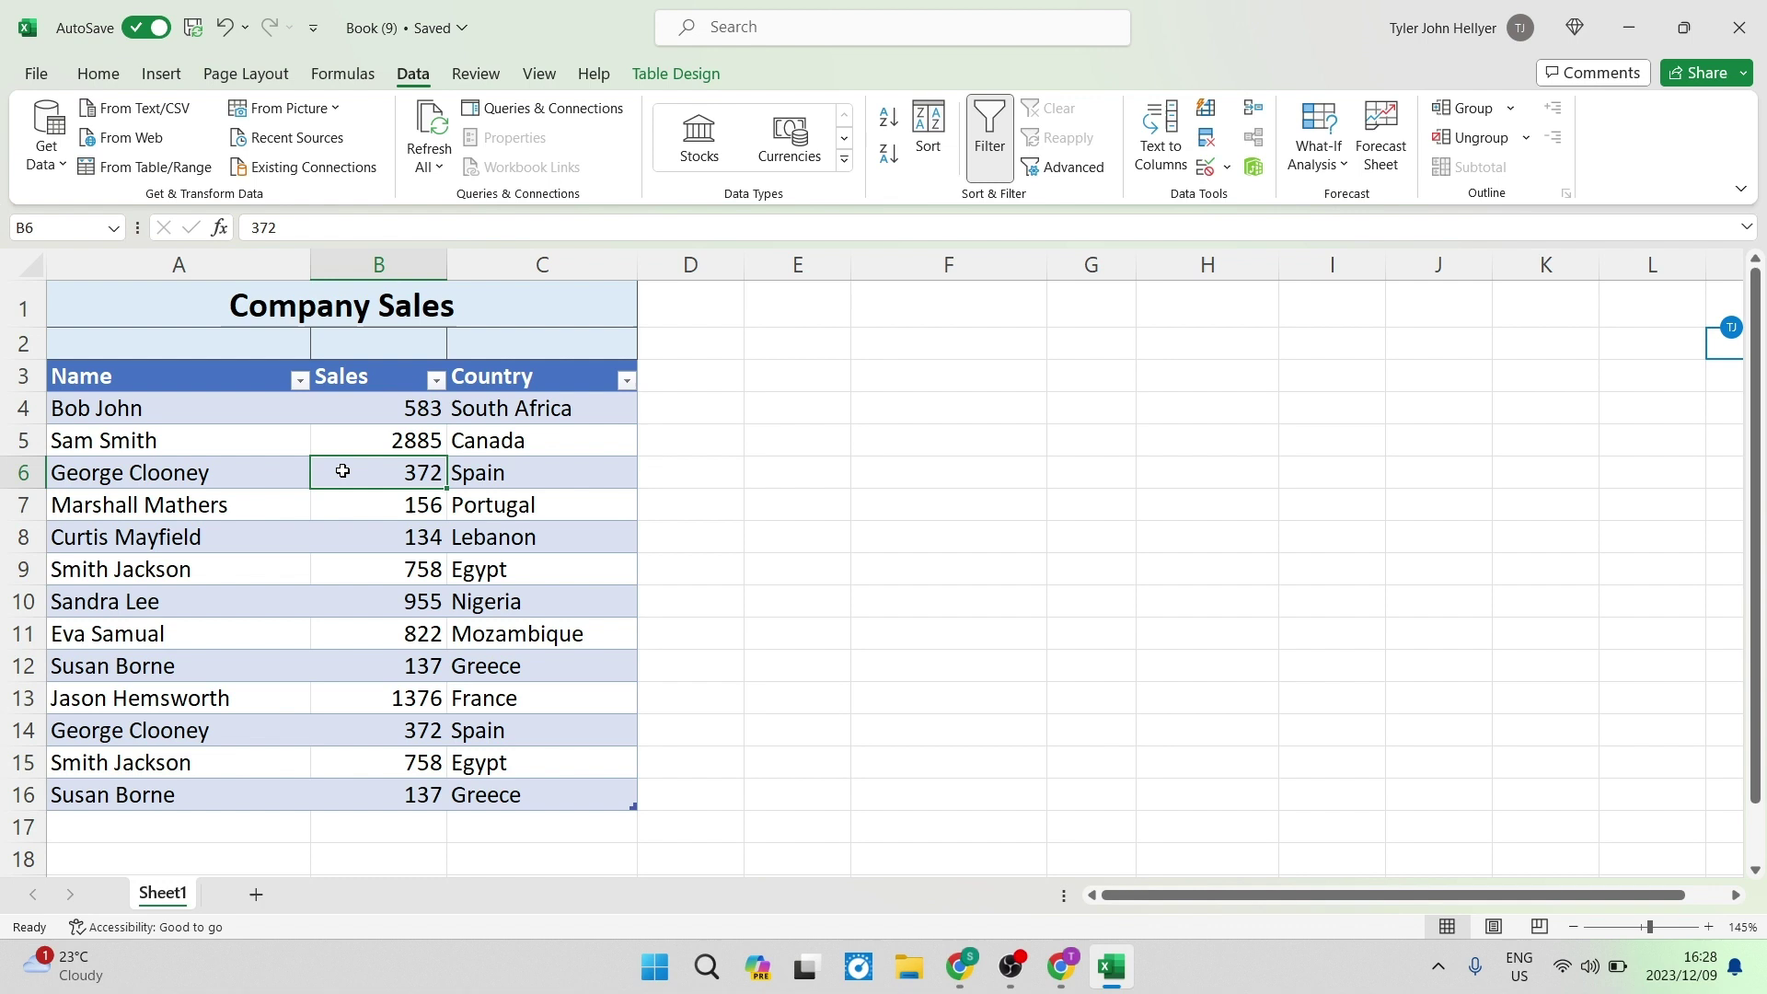
# Load the Company Sales table into Power Query and remove duplicates across Name, Sales and Country.
pyautogui.click(124, 171)
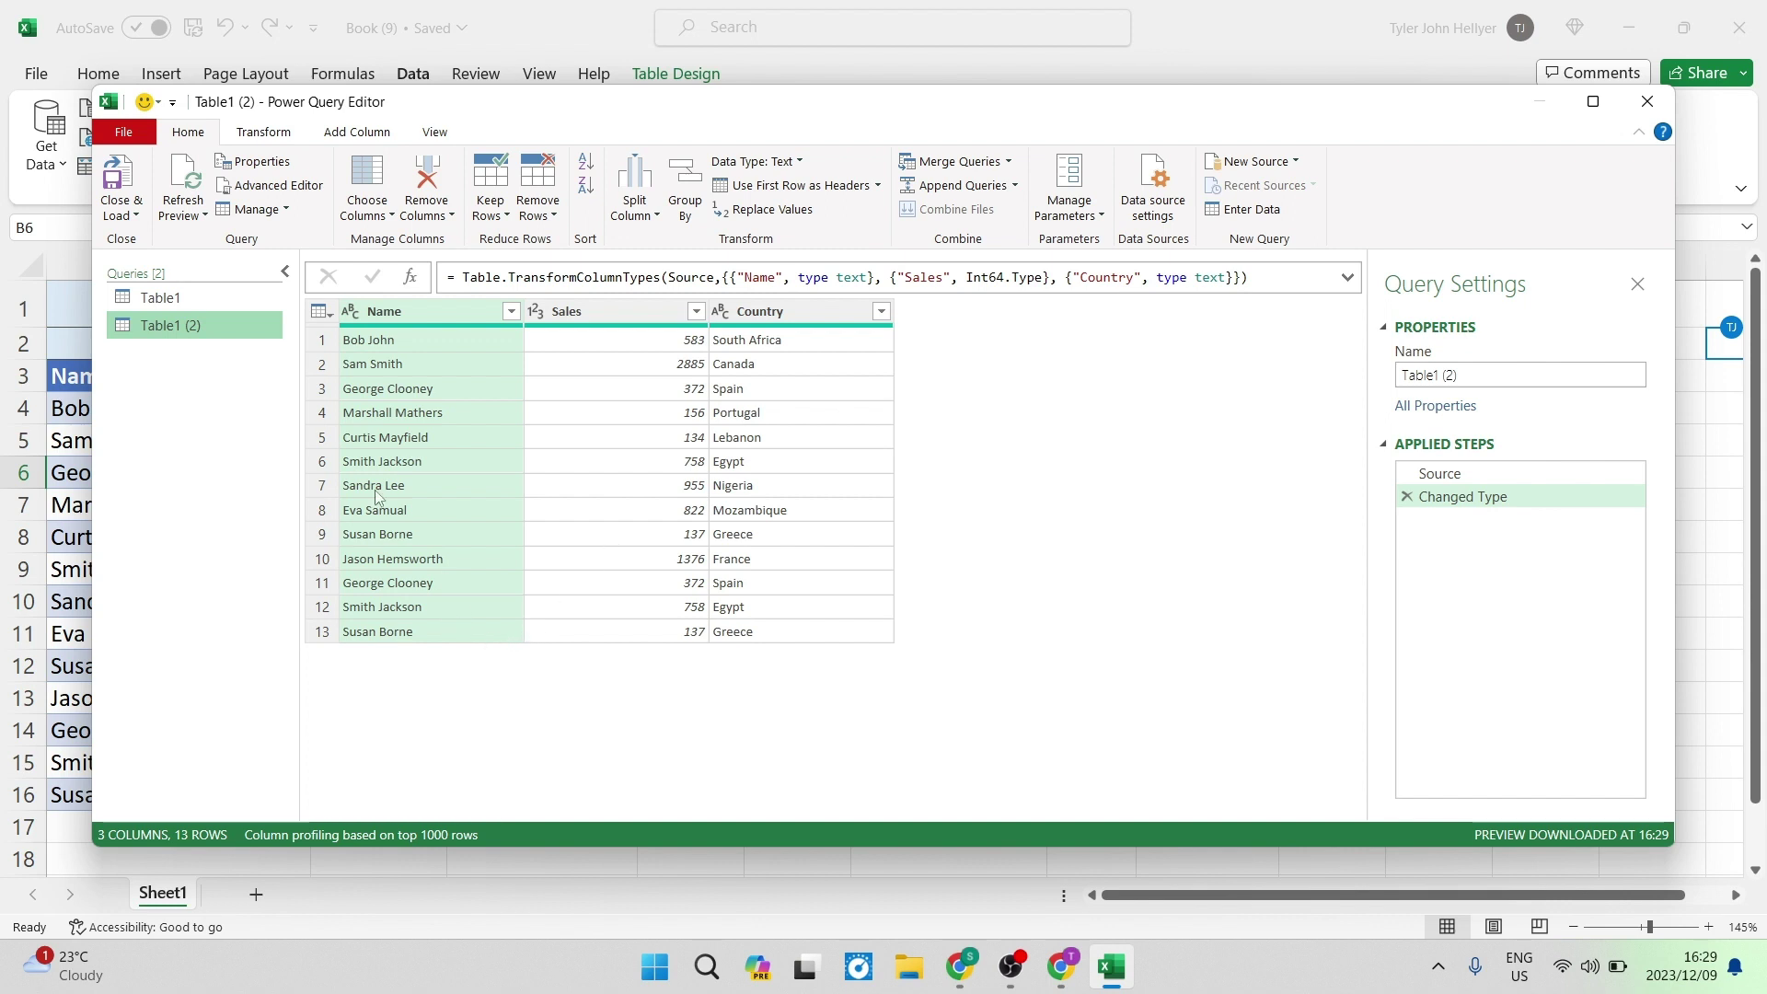
pyautogui.click(395, 311)
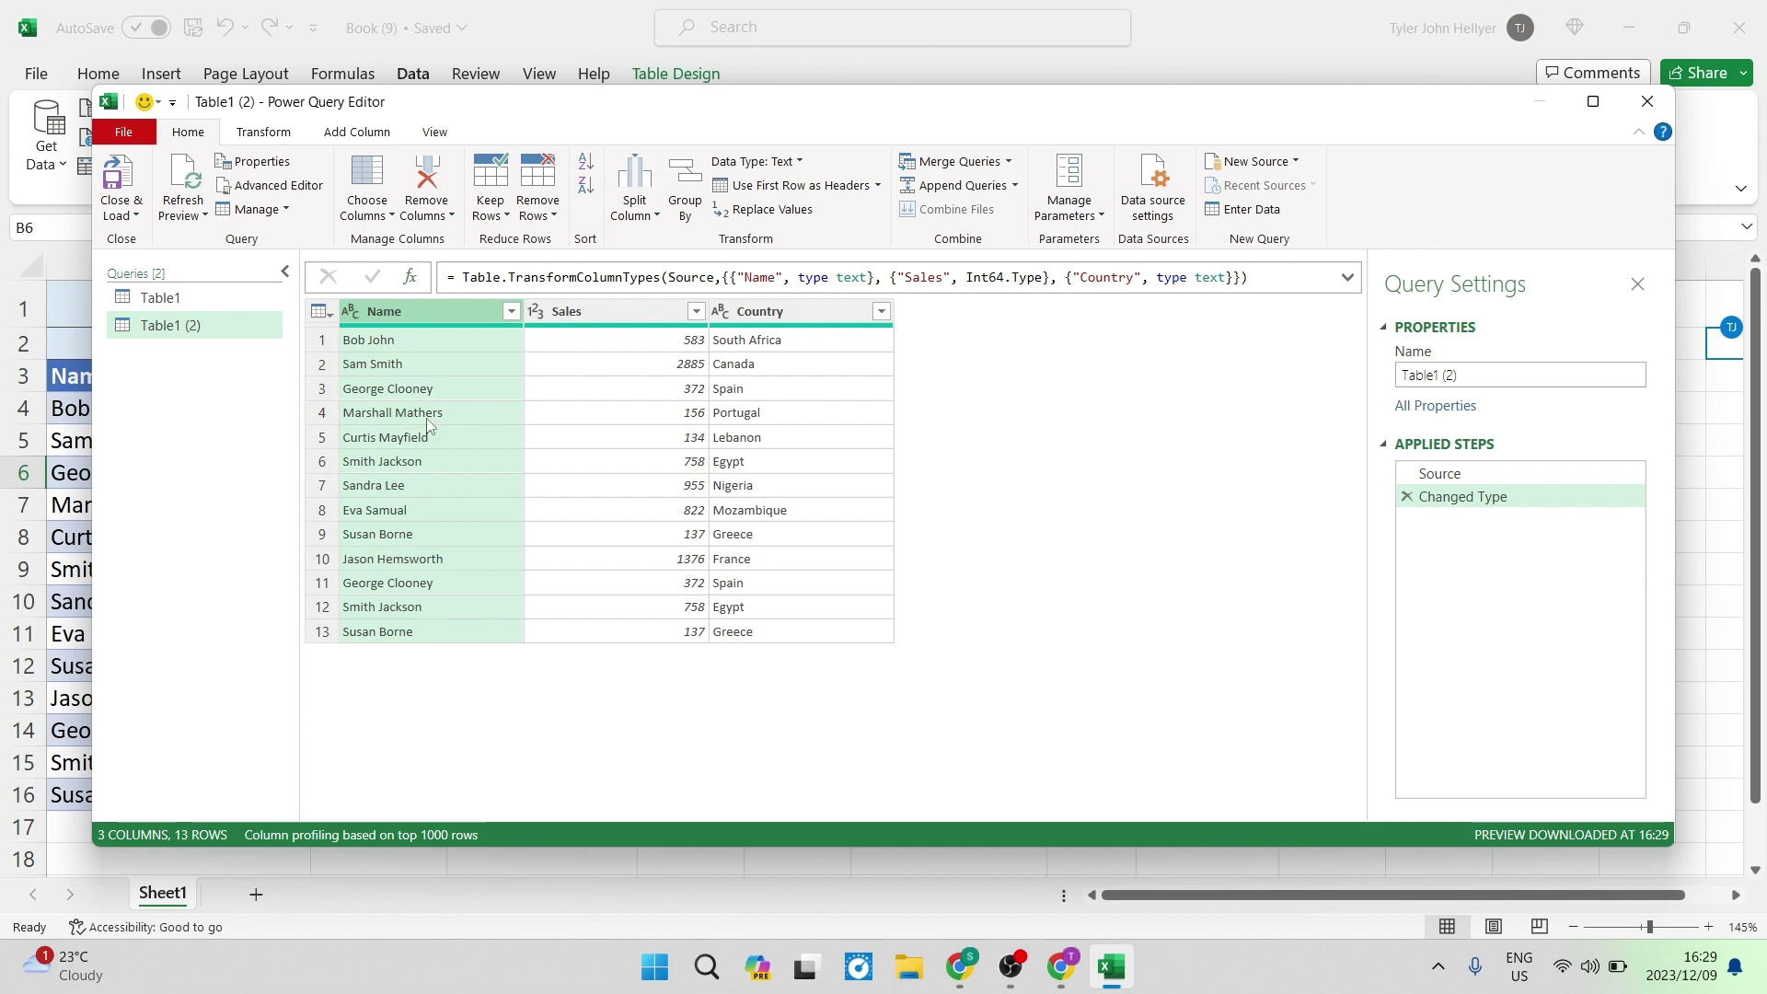
pyautogui.keyDown('shift'); pyautogui.click(830, 316); pyautogui.keyUp('shift')
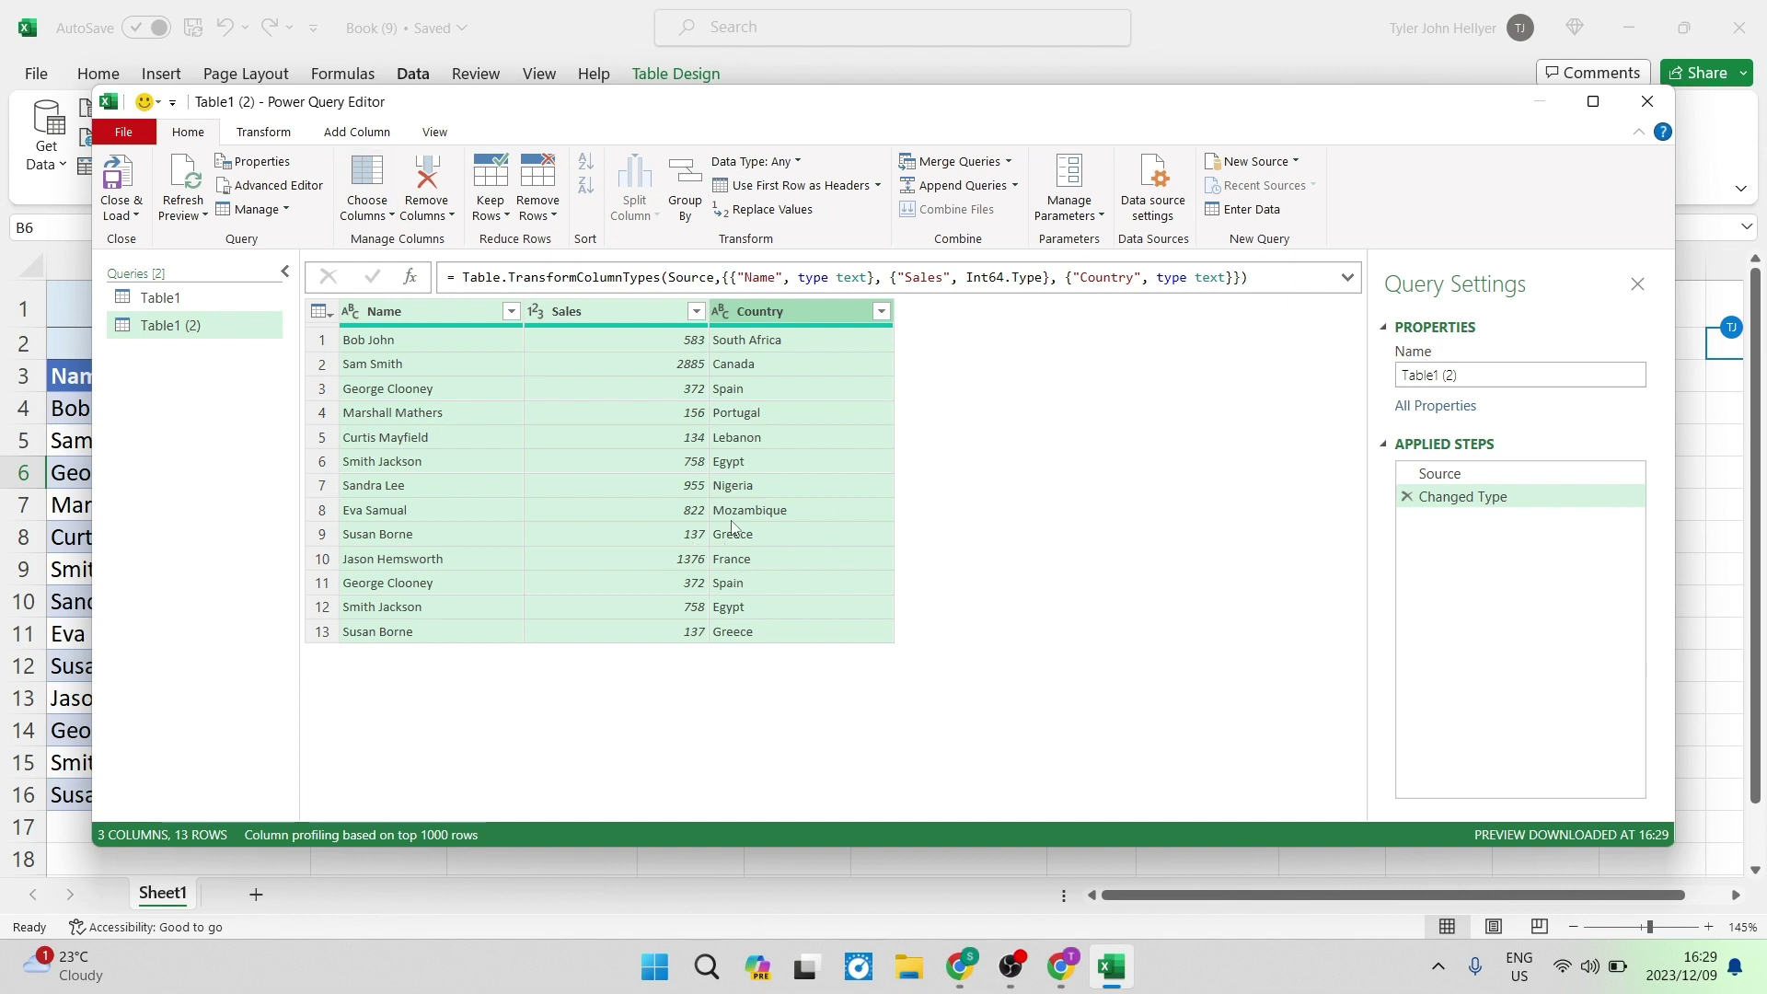
pyautogui.rightClick(786, 312)
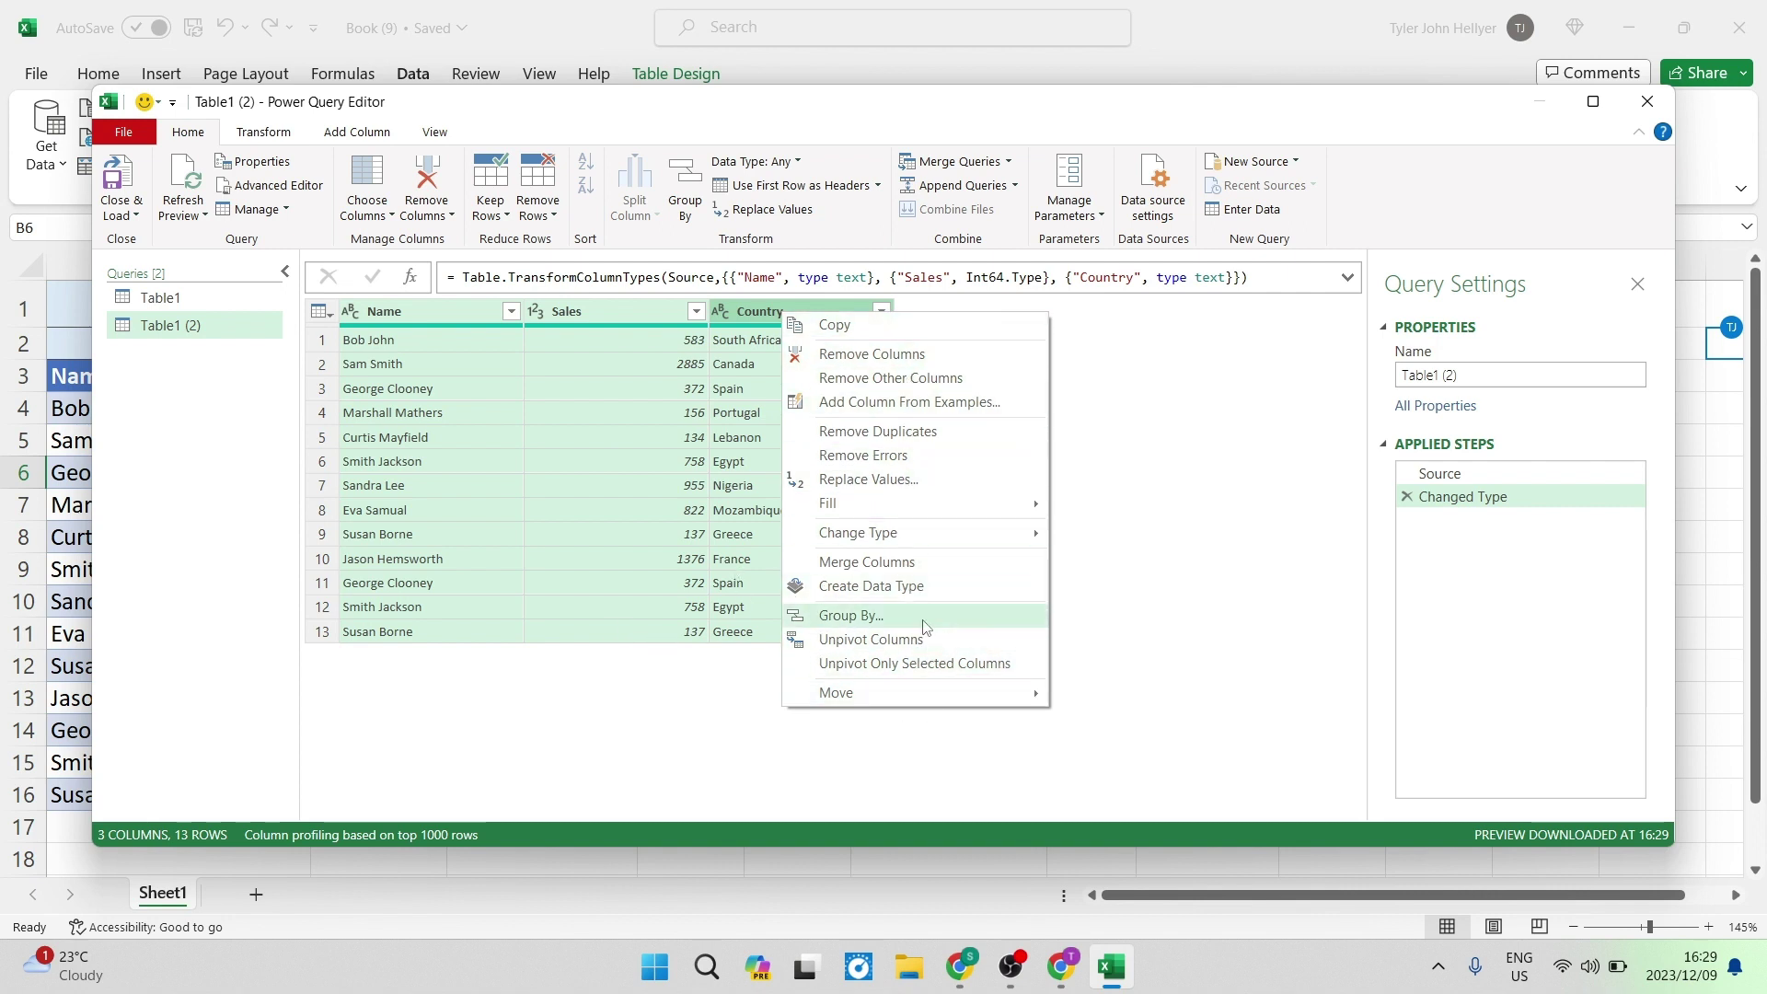
pyautogui.click(922, 442)
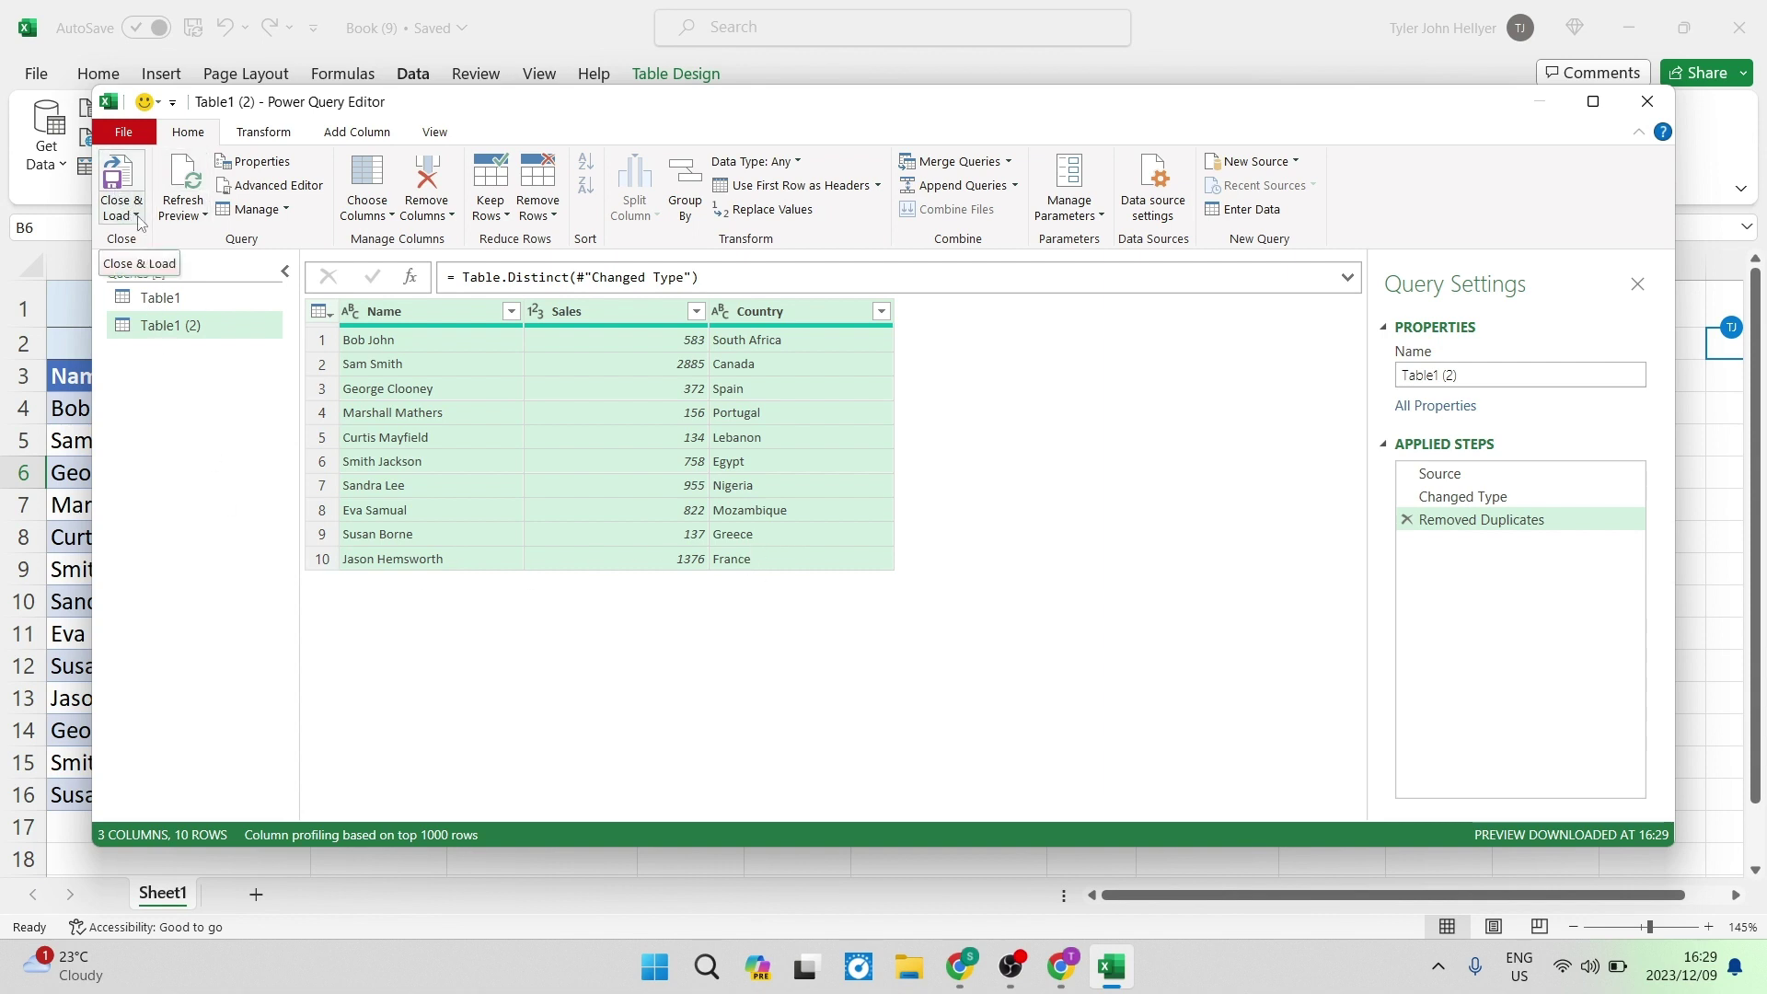
# Close & Load To a table on the existing worksheet starting at cell F3.
pyautogui.click(137, 217)
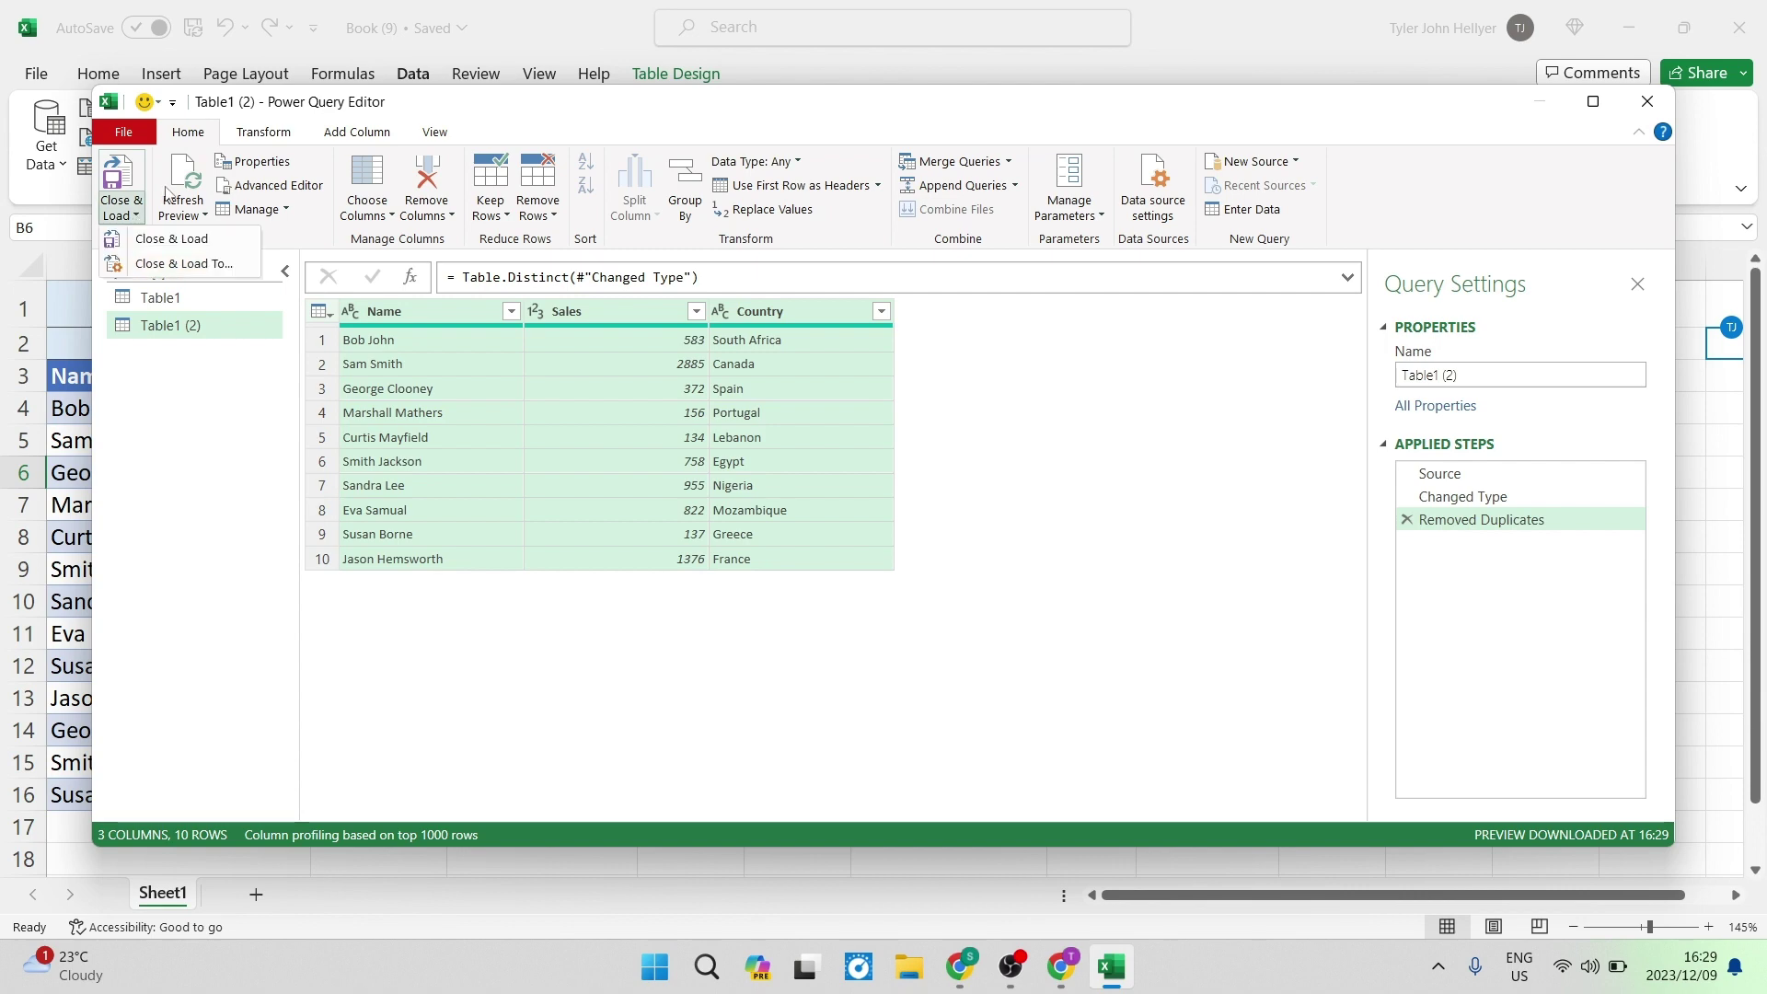
pyautogui.click(173, 264)
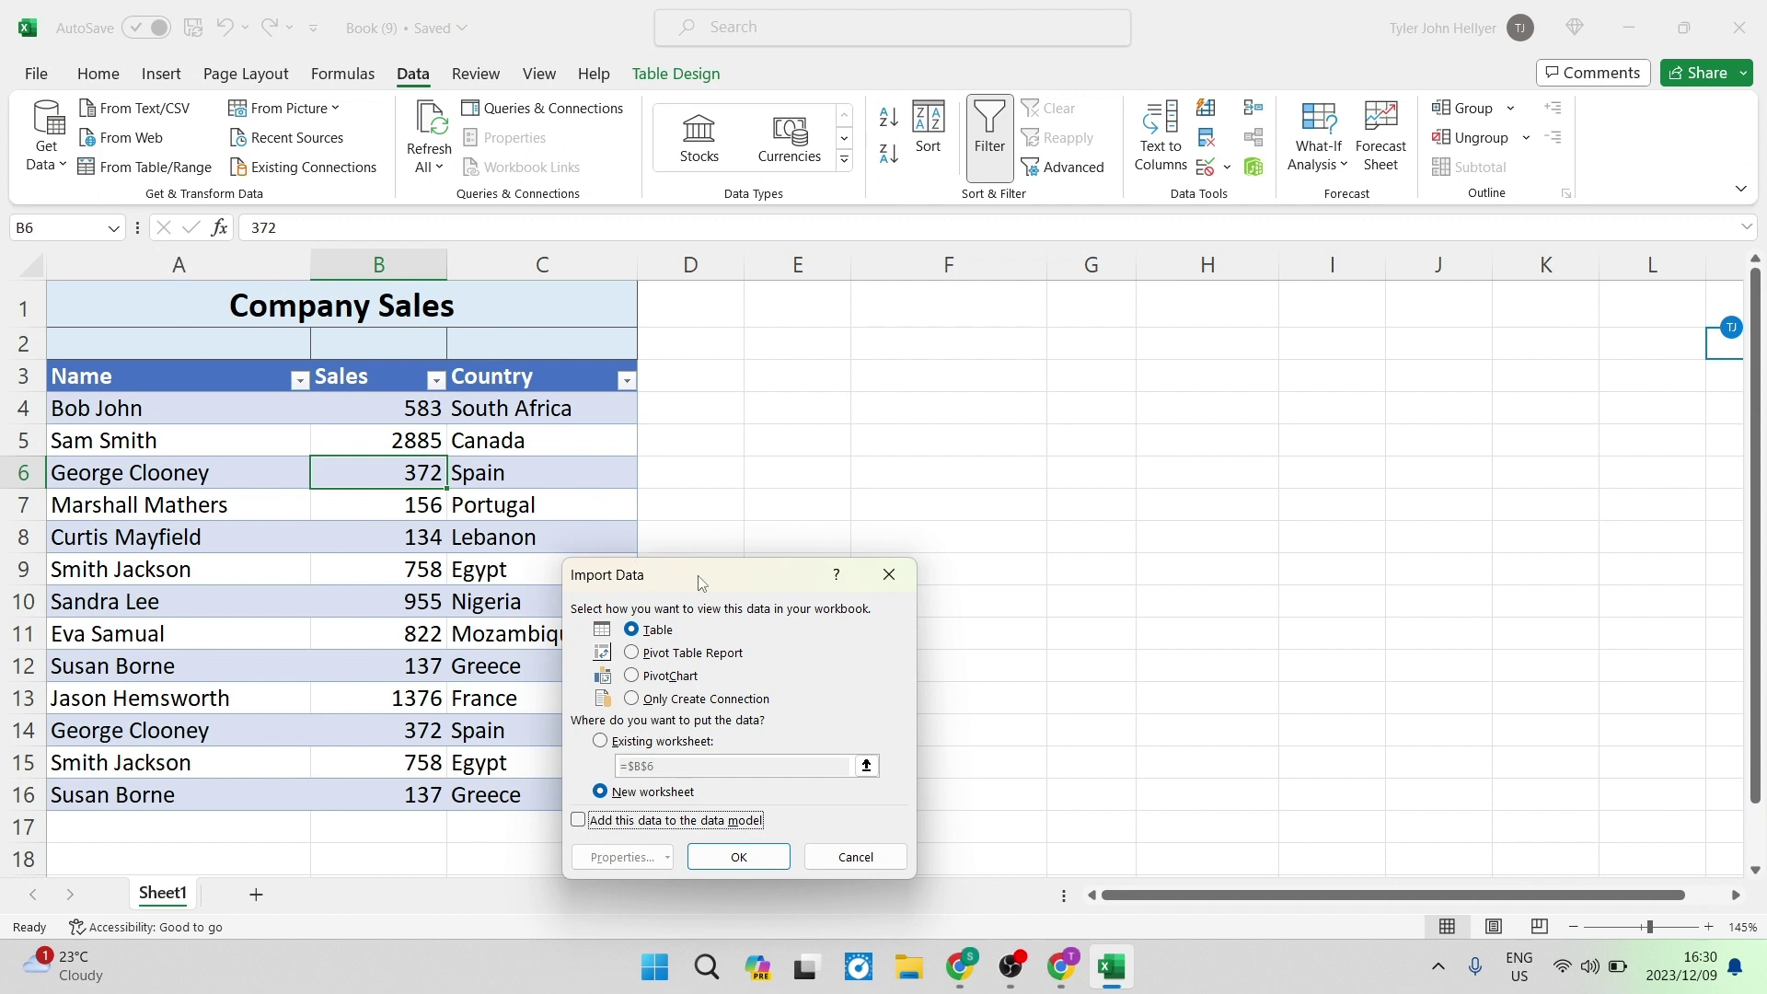
pyautogui.moveTo(701, 583); pyautogui.dragTo(614, 335)
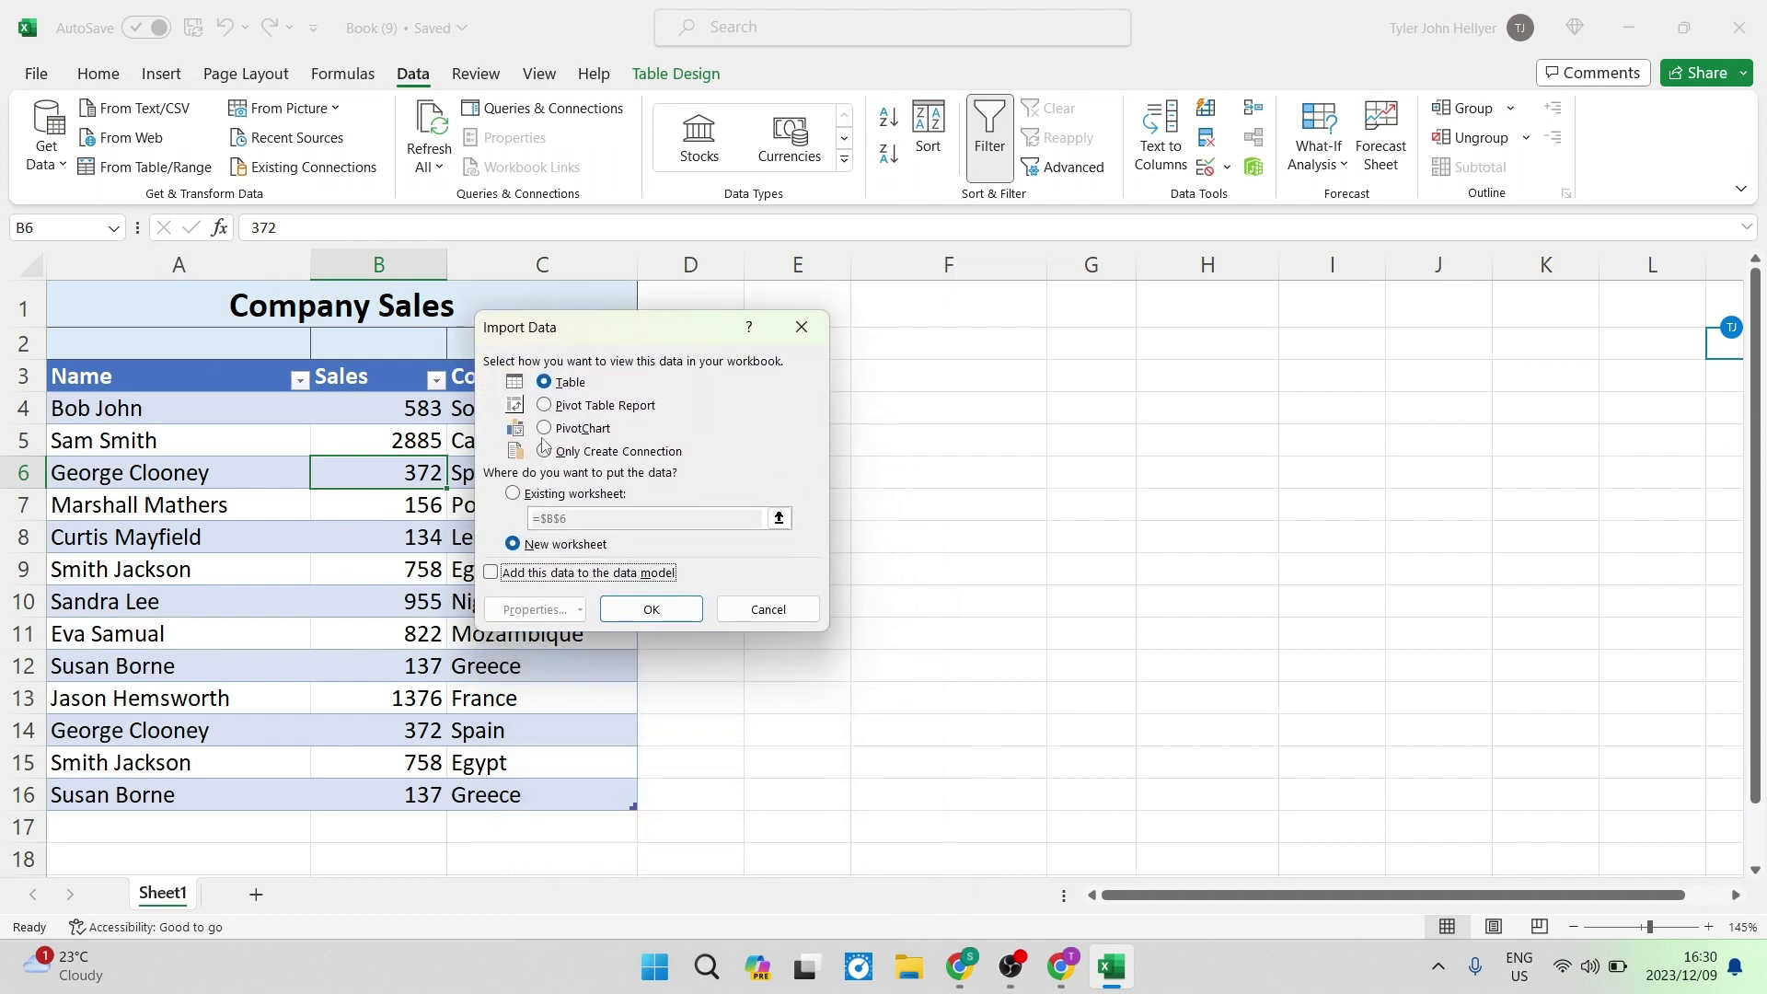
pyautogui.click(516, 497)
pyautogui.press('Tab')
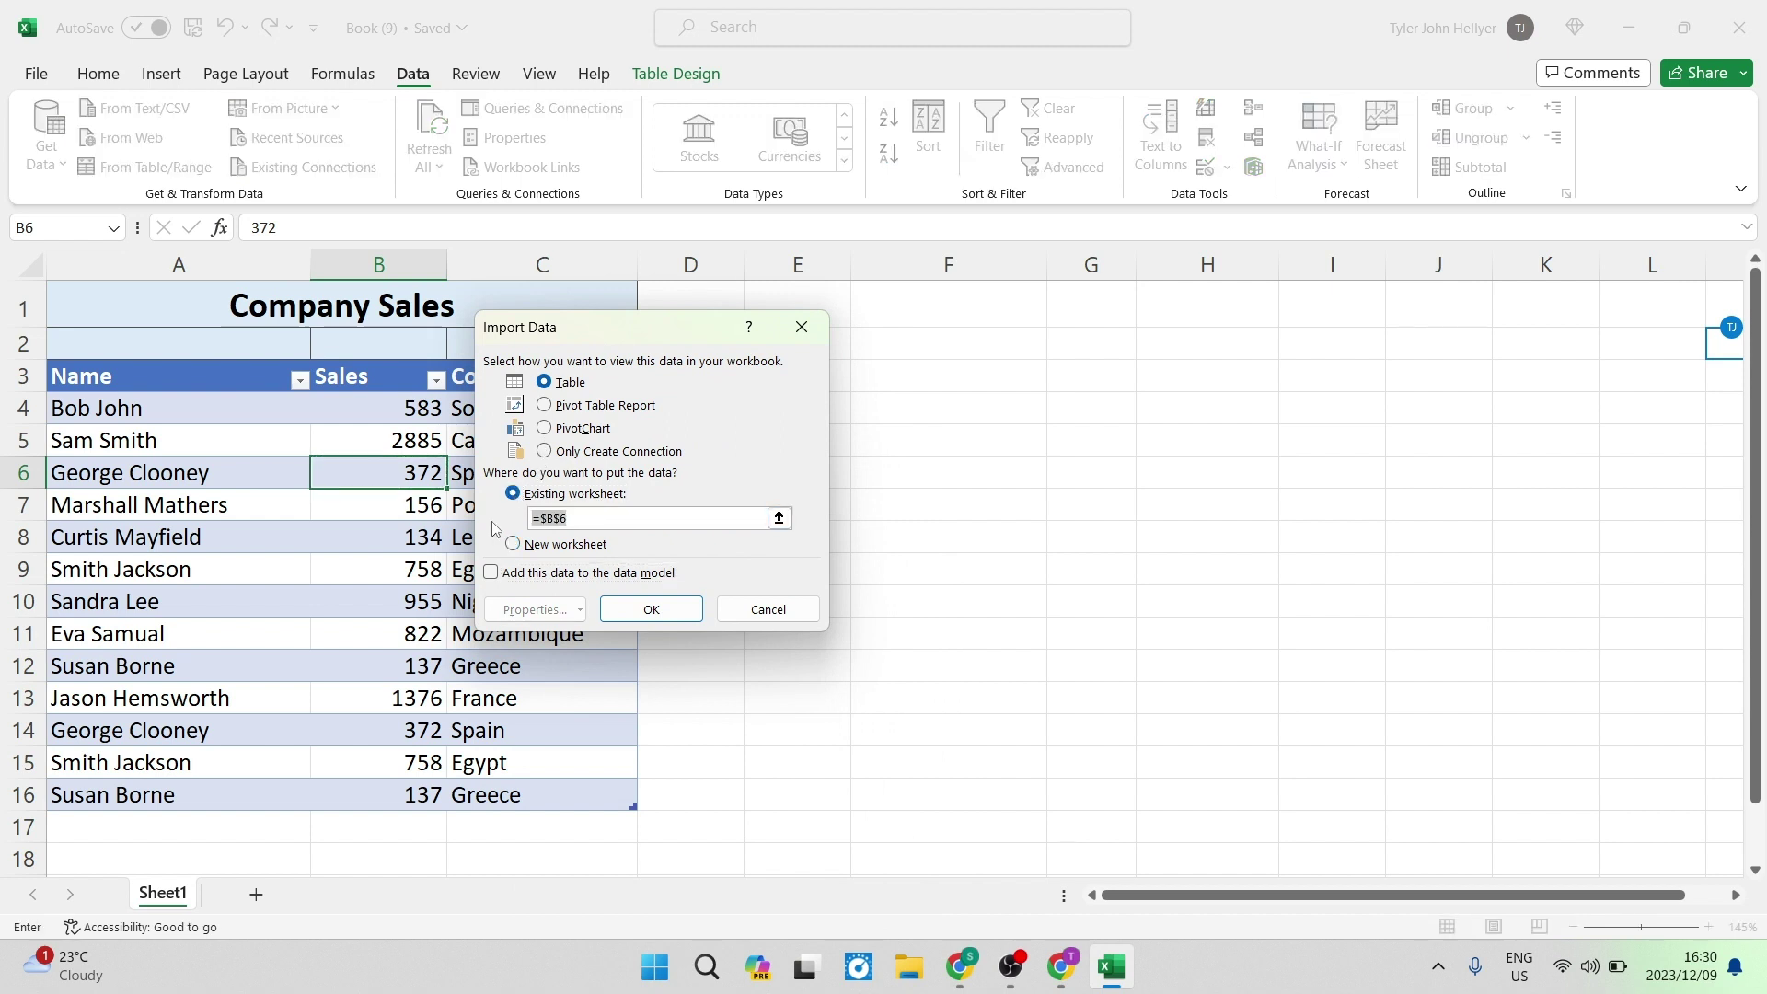
pyautogui.press('BackSpace')
pyautogui.moveTo(671, 337); pyautogui.dragTo(474, 436)
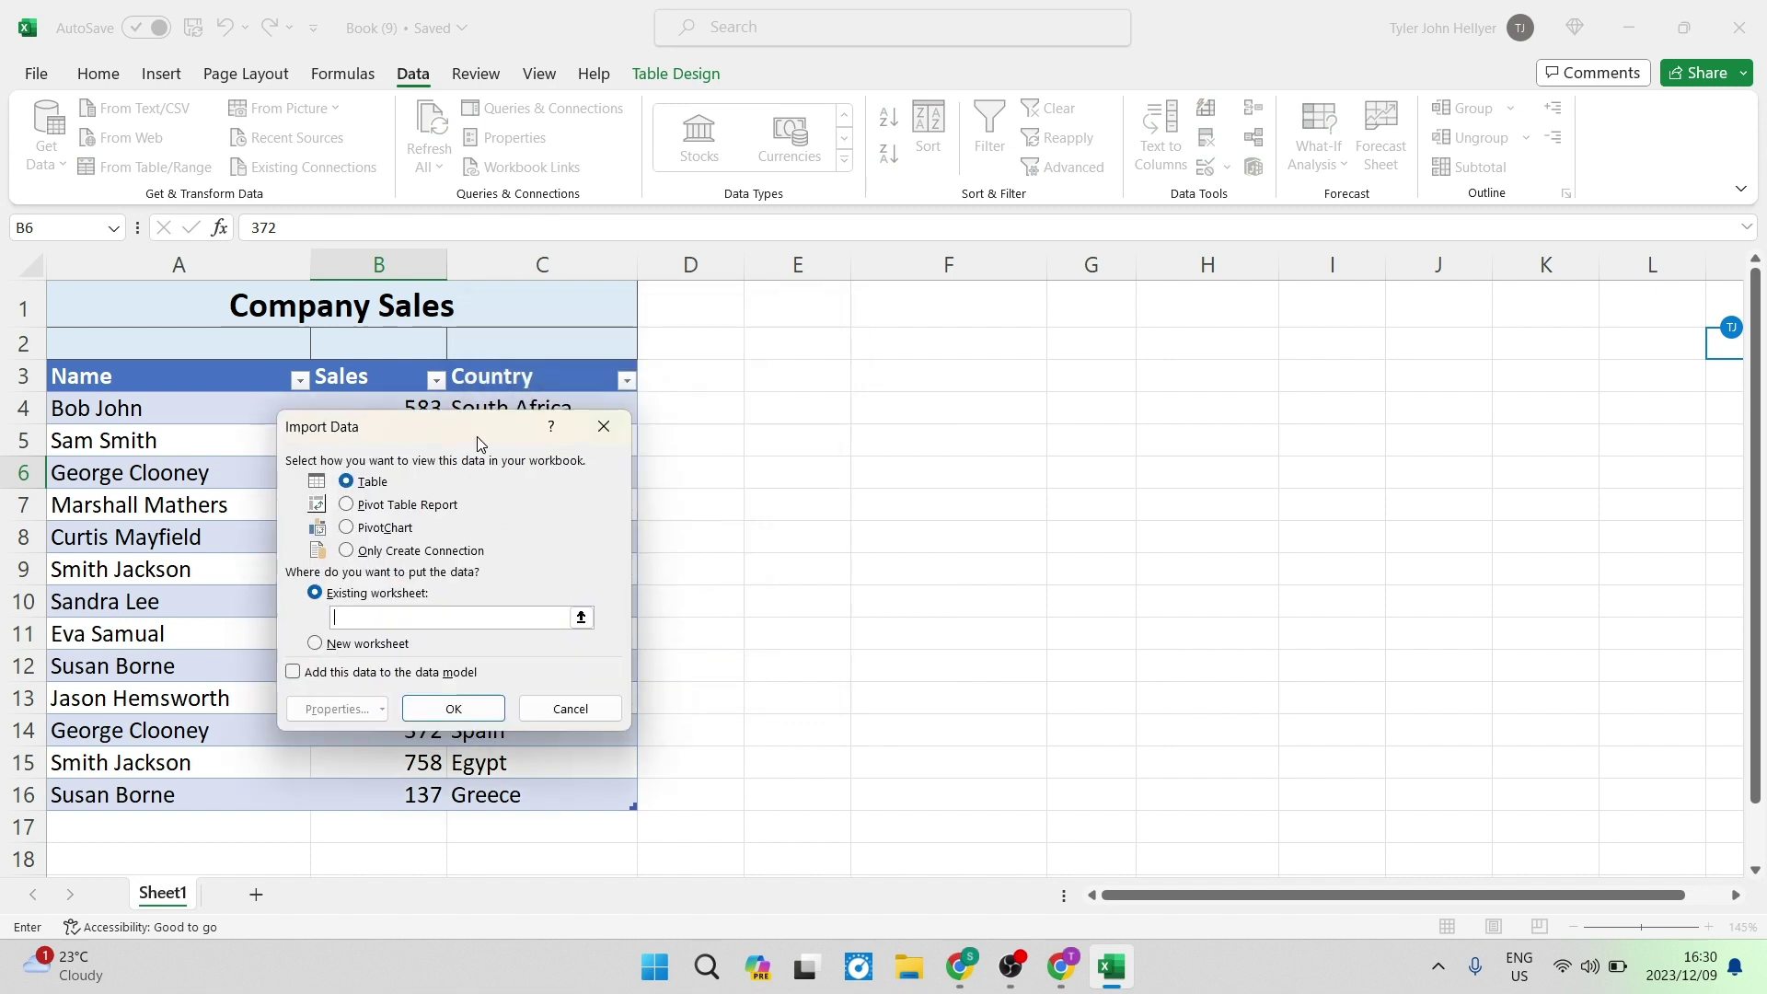
pyautogui.click(917, 378)
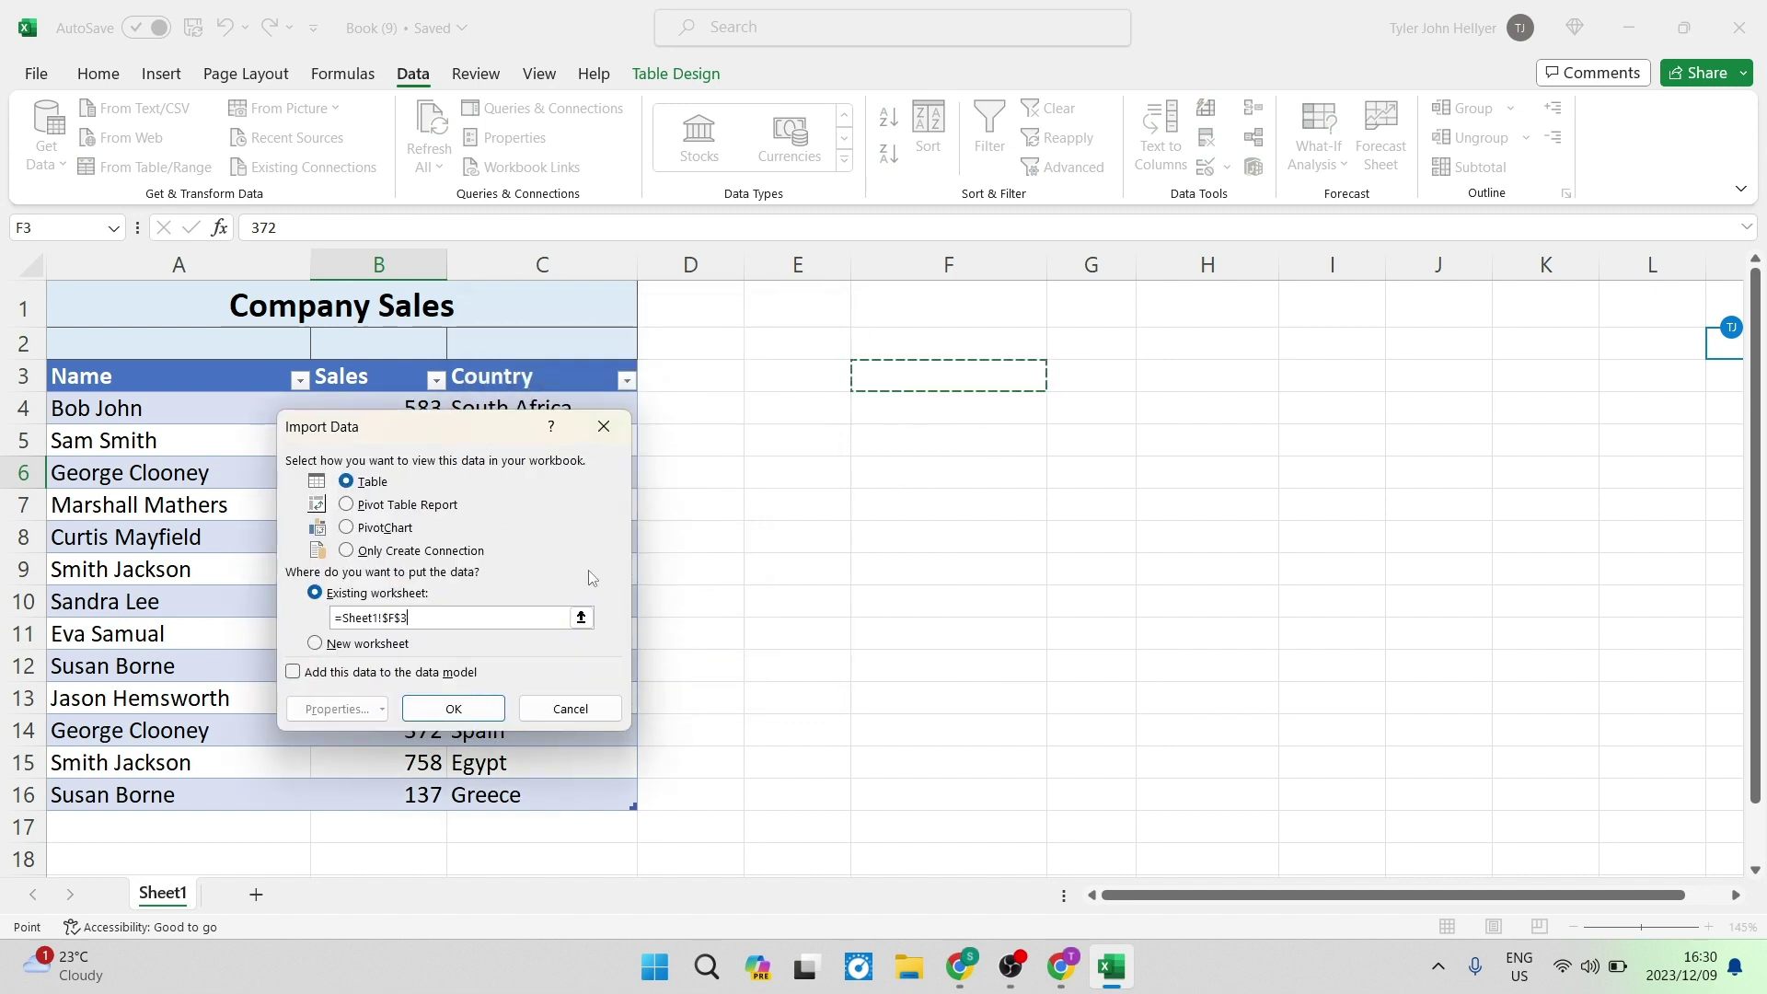
pyautogui.click(497, 707)
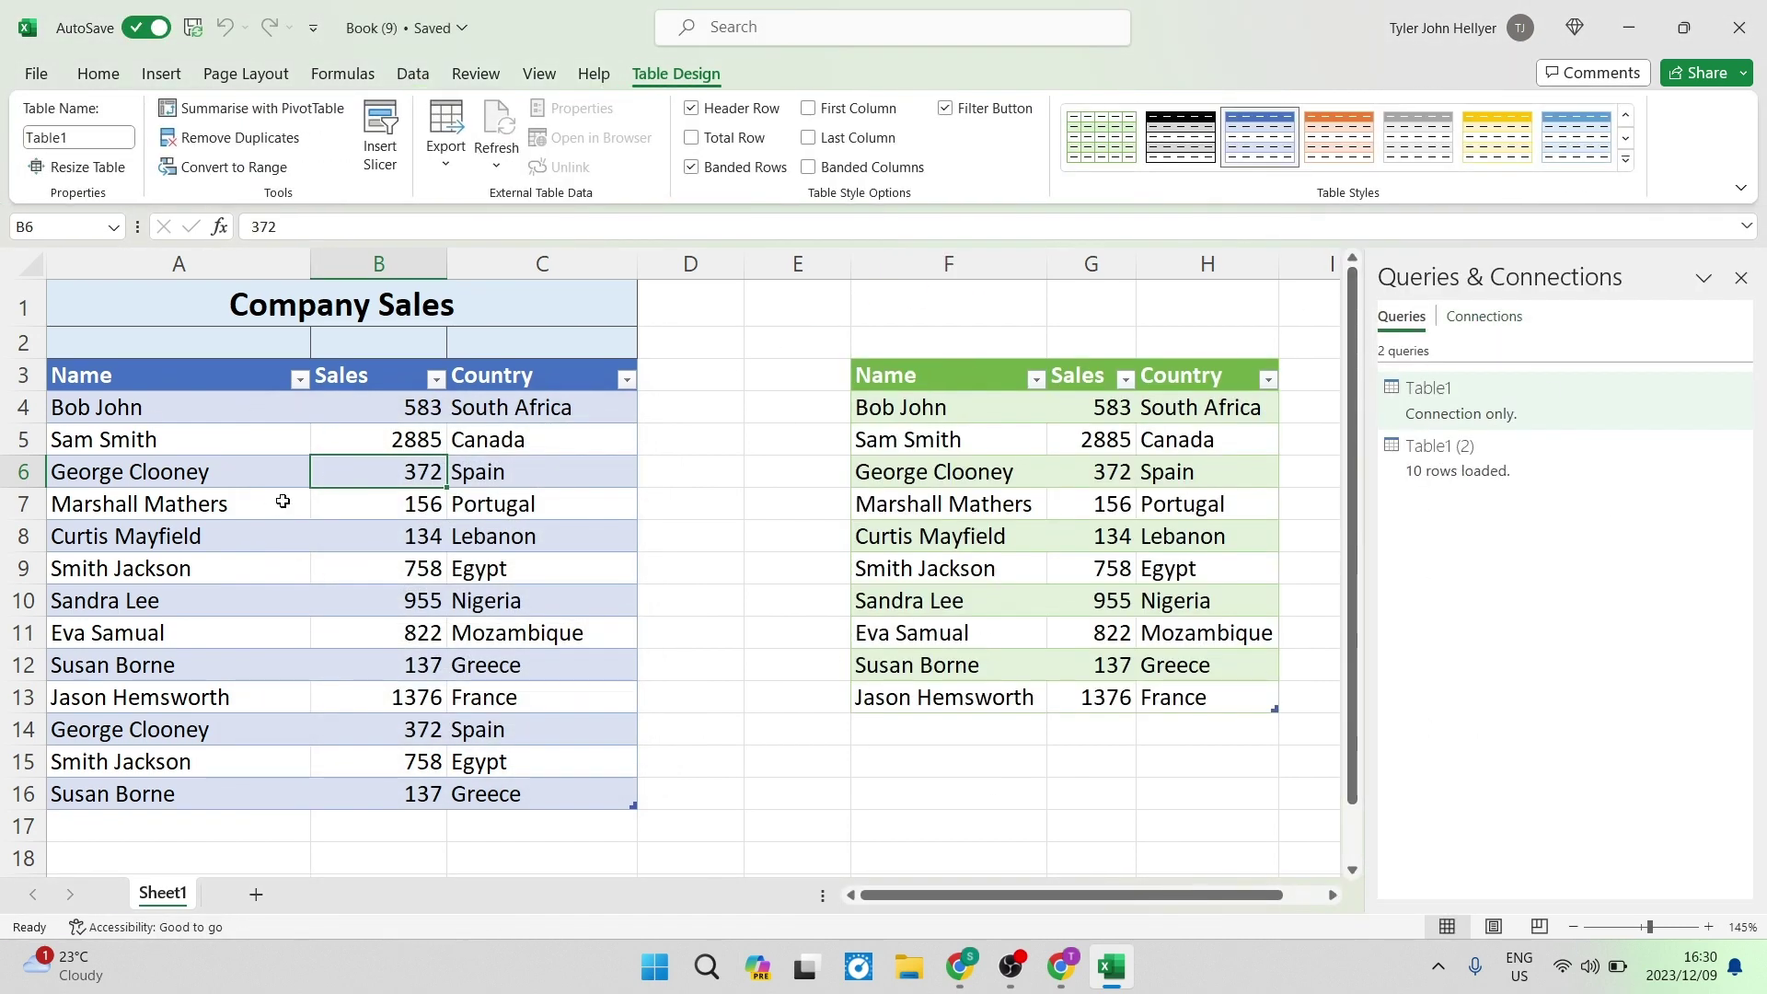
# Close the Queries & Connections pane and compare rows 14–16 across both tables.
pyautogui.click(1740, 277)
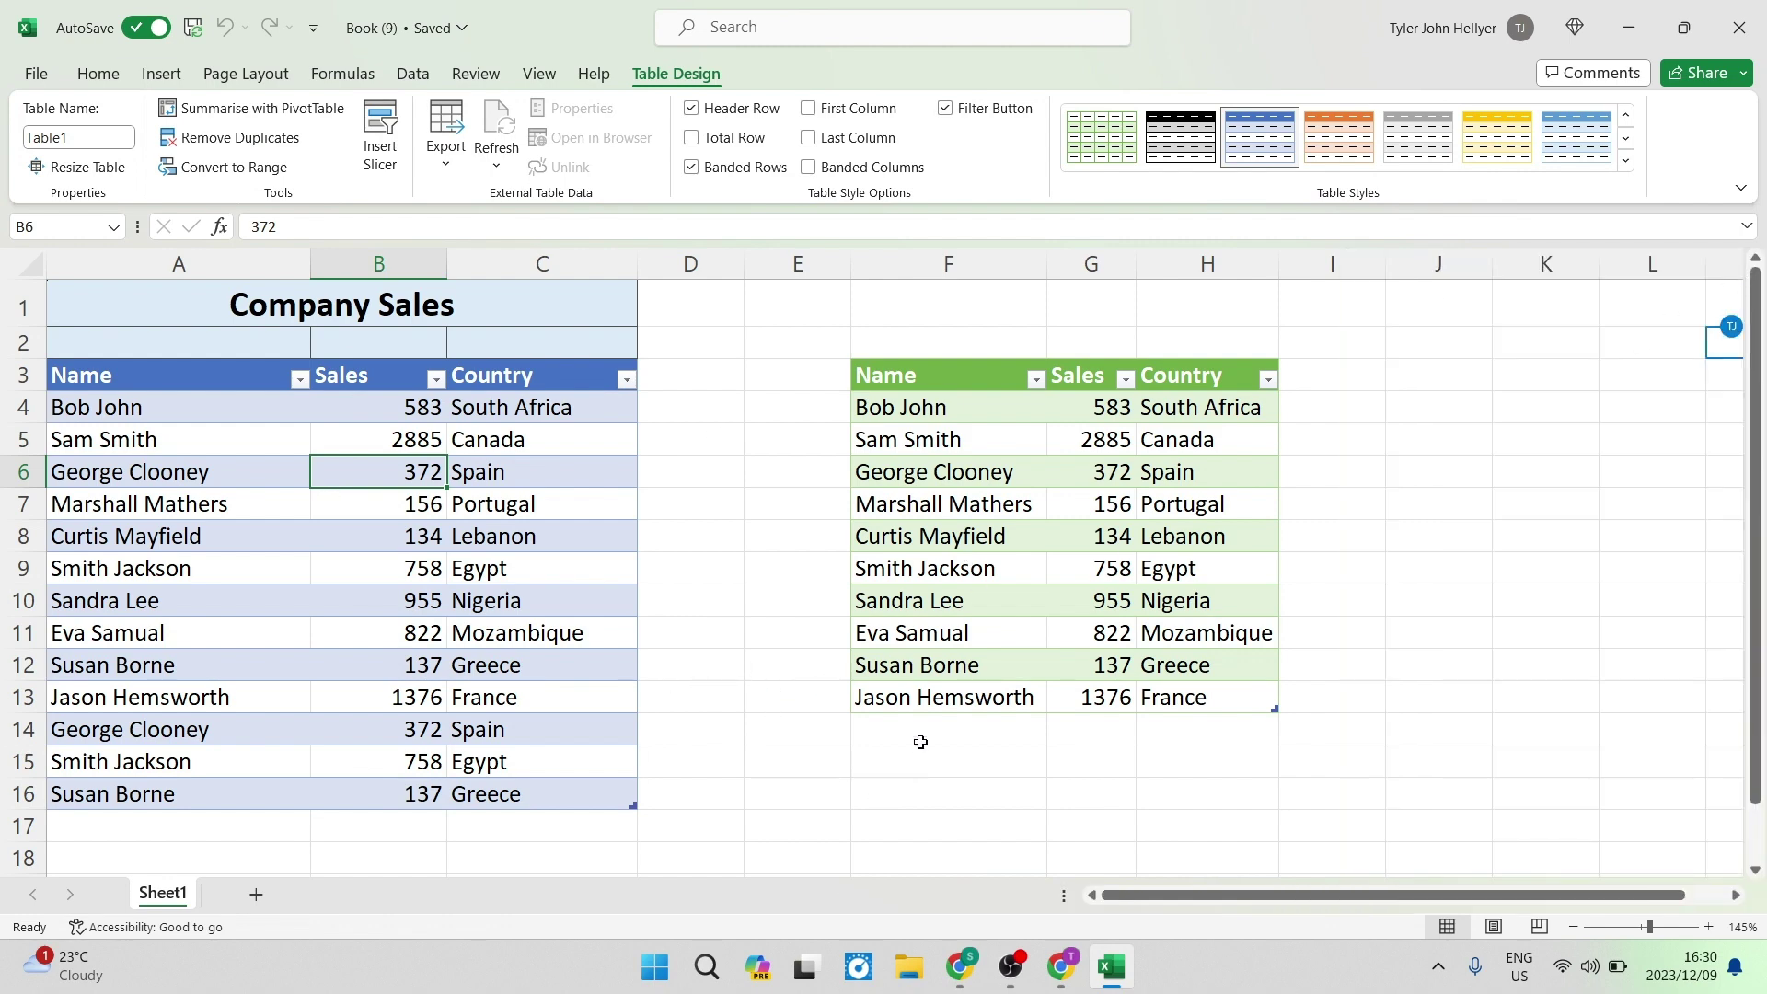
pyautogui.moveTo(920, 736); pyautogui.dragTo(921, 791)
pyautogui.moveTo(180, 728); pyautogui.dragTo(580, 776)
pyautogui.click(781, 702)
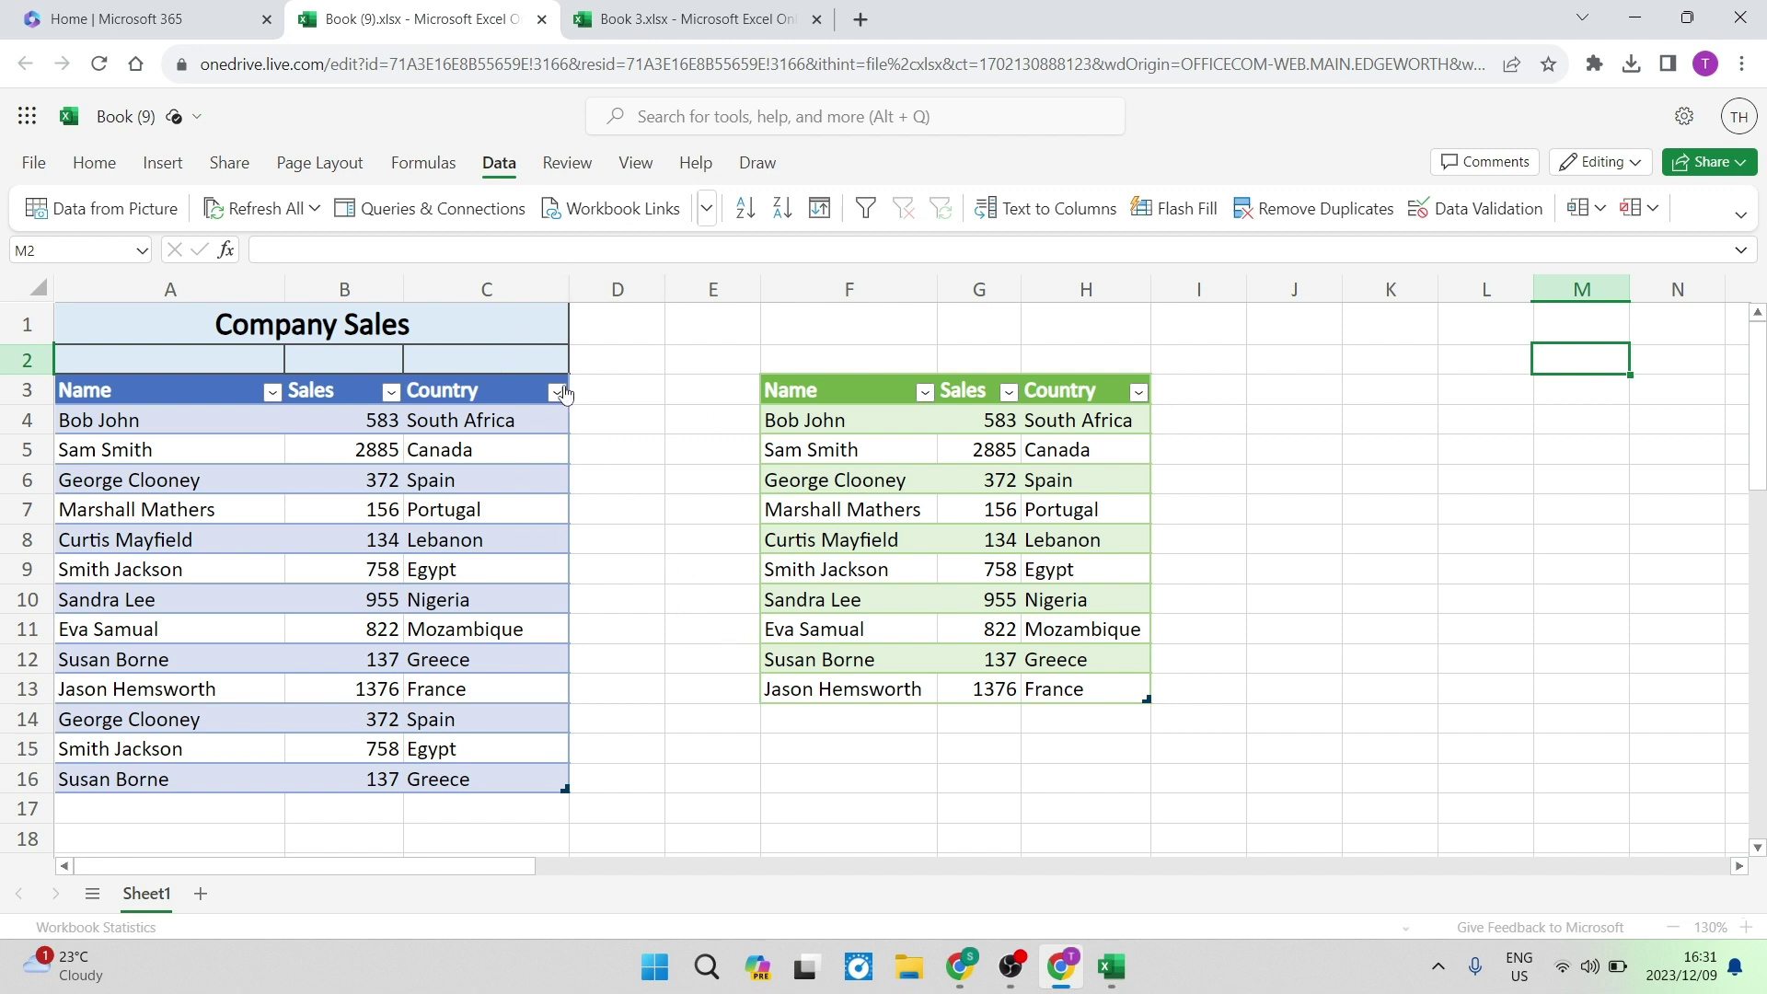
# Return to the desktop Excel workbook from the taskbar.
pyautogui.click(1110, 966)
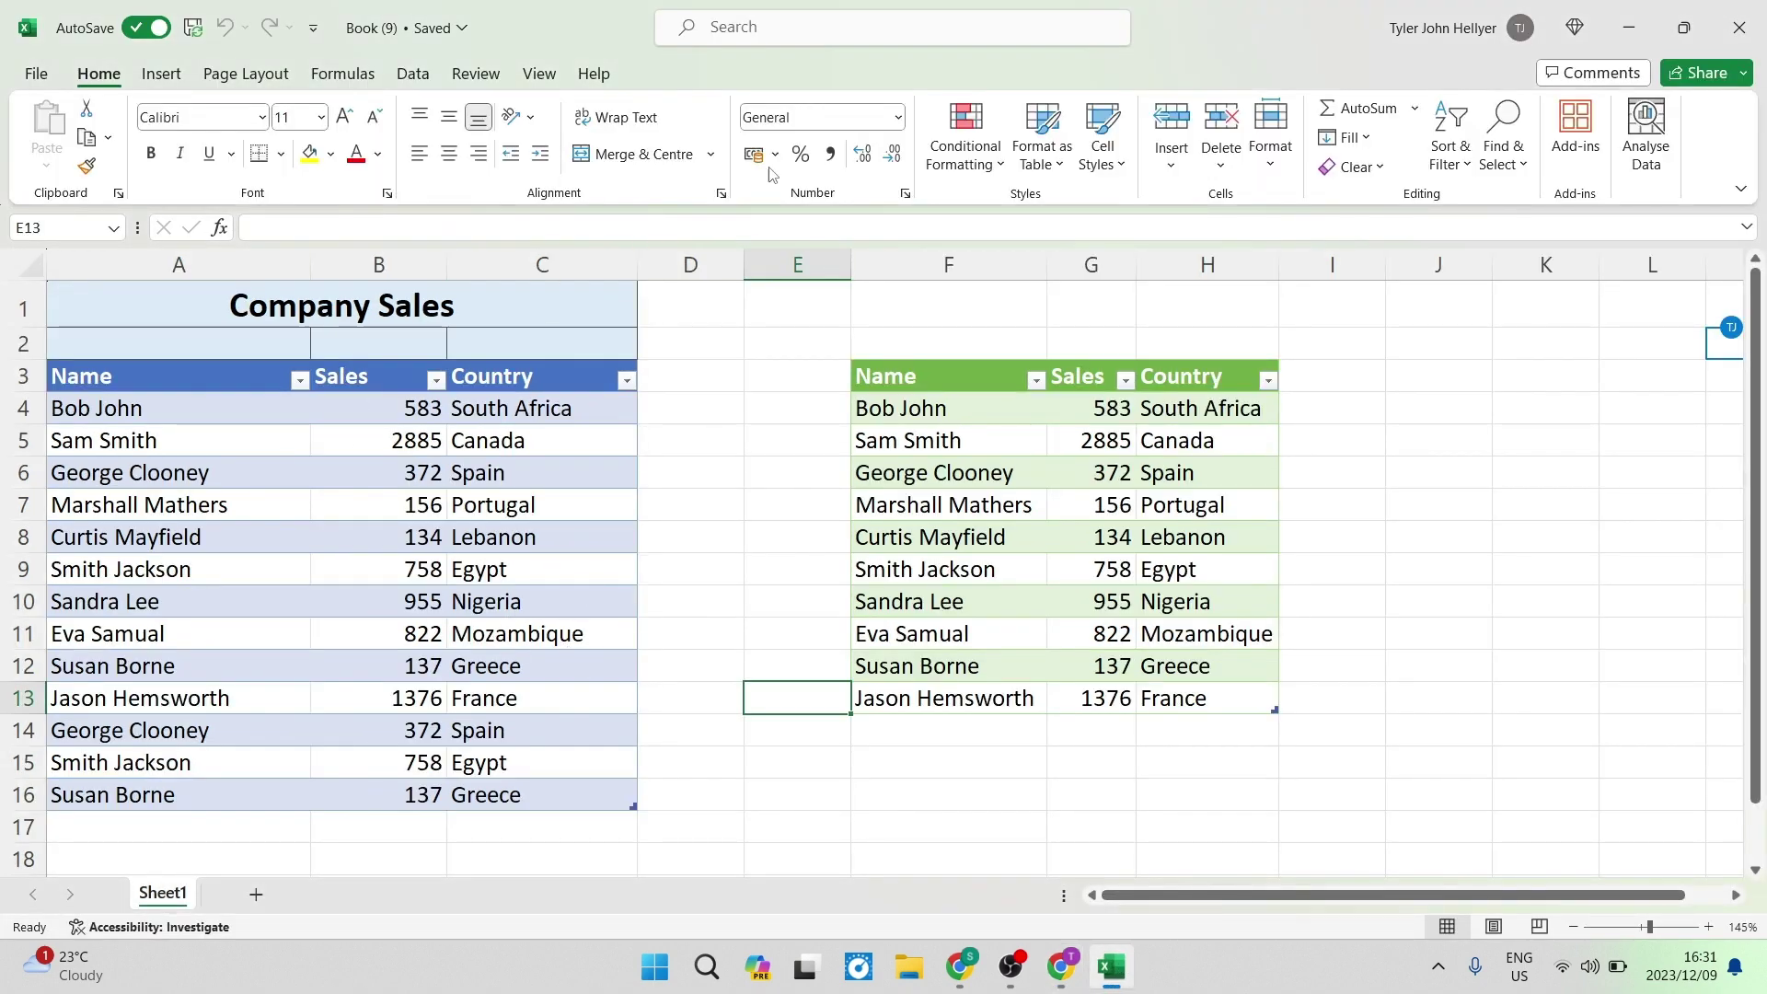